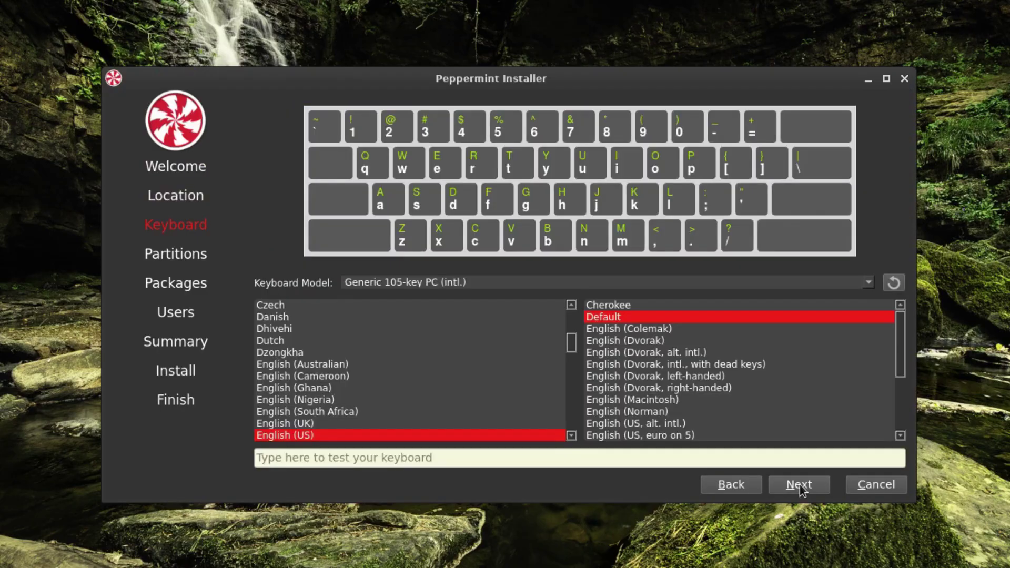
Step: Set partitioning to erase the whole 25 GB VBOX disk with No Swap and continue
left_click(801, 490)
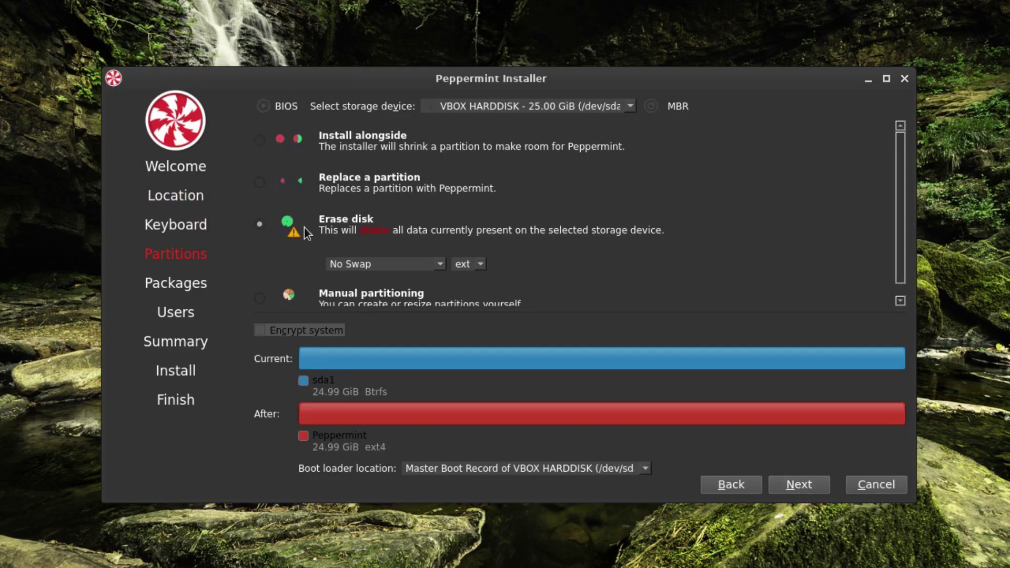
left_click(272, 179)
left_click(273, 140)
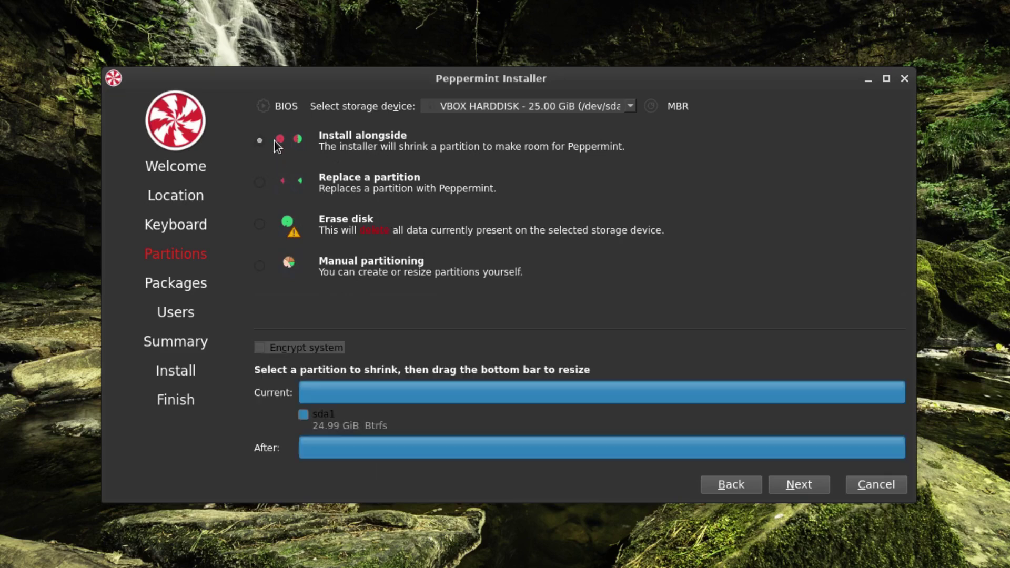
left_click(288, 221)
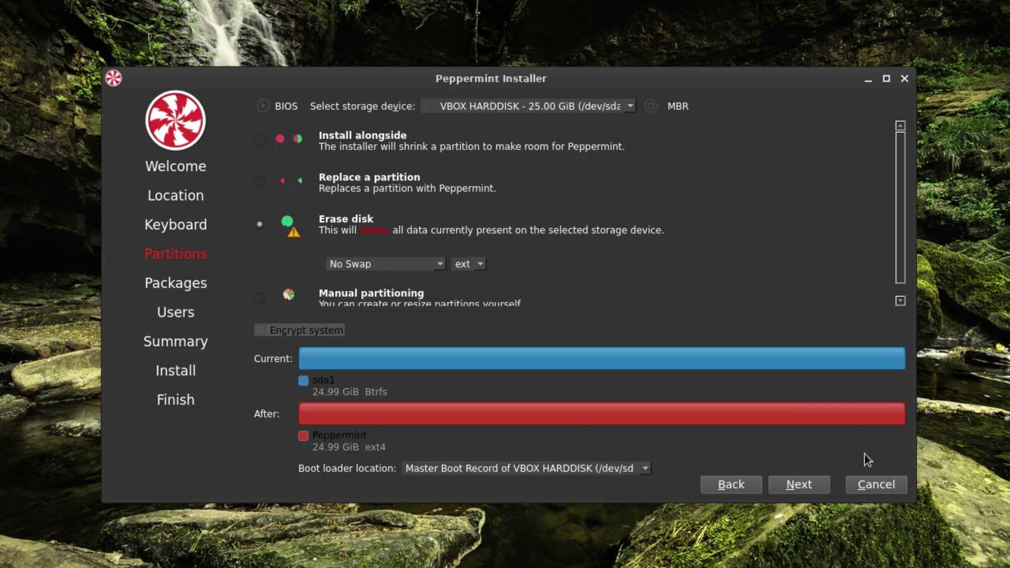
left_click(410, 265)
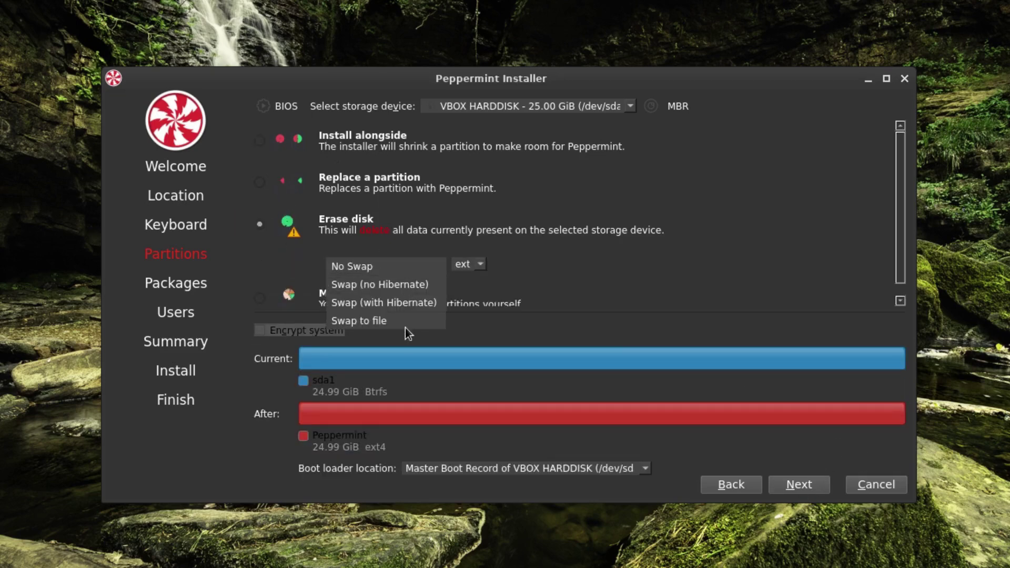
left_click(396, 267)
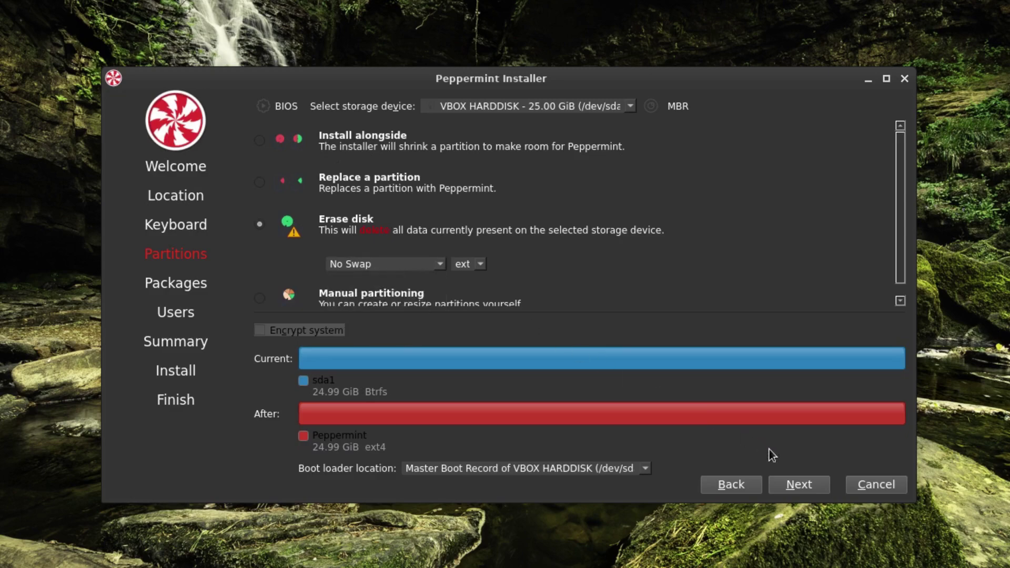
left_click(778, 475)
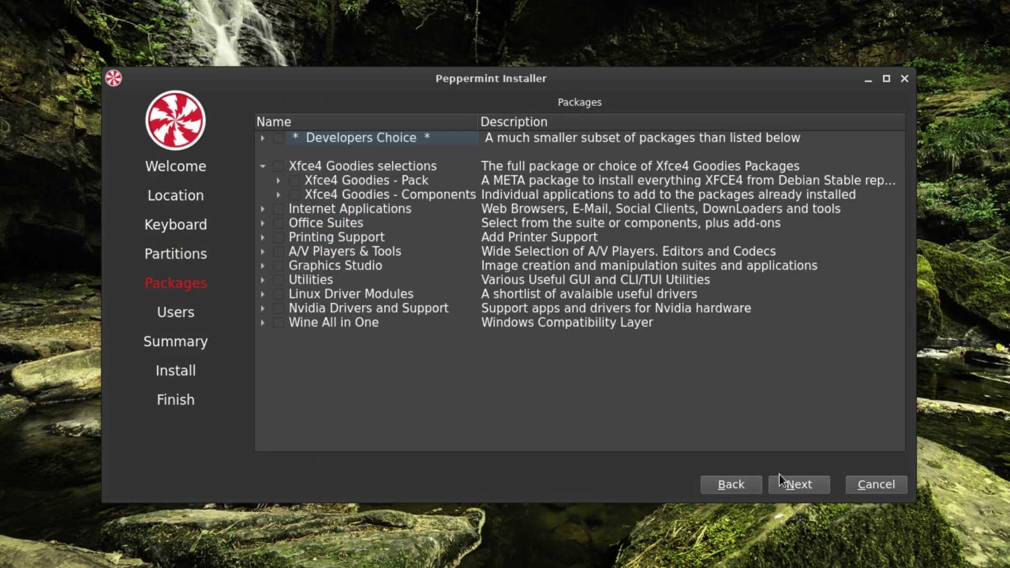
Step: Mark firefox-esr under Developers Choice for installation
left_click(264, 138)
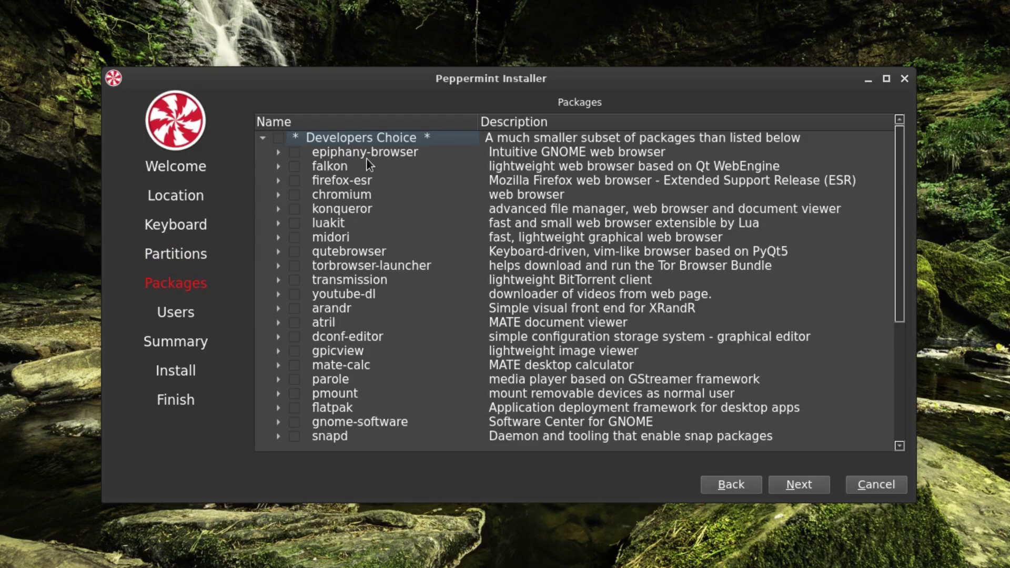
left_click(294, 180)
scroll(290, 337, "down", 1)
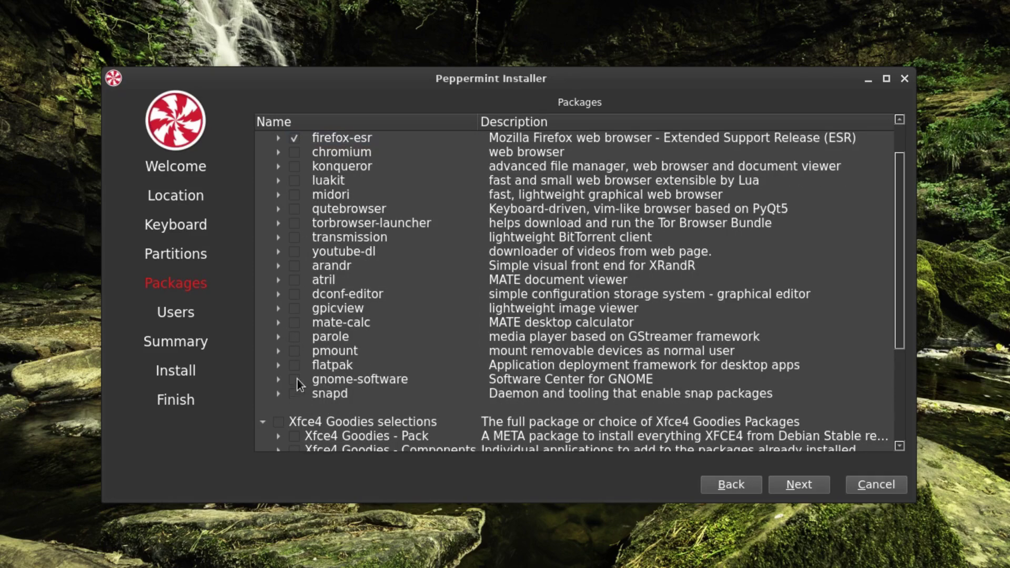
scroll(302, 377, "down", 3)
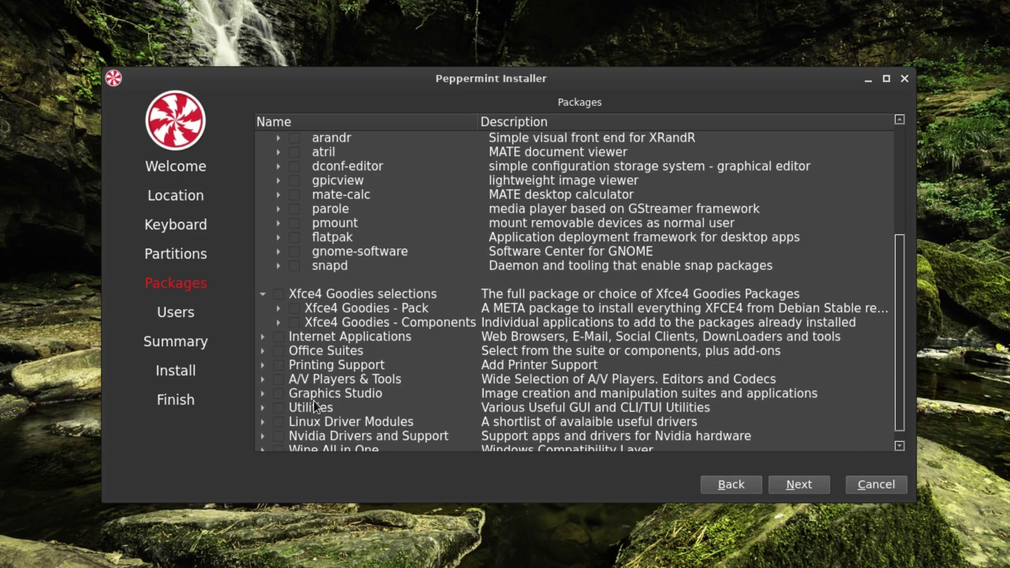
Step: Expand the Xfce4 Goodies selections and scroll through its individual Components list
left_click(277, 309)
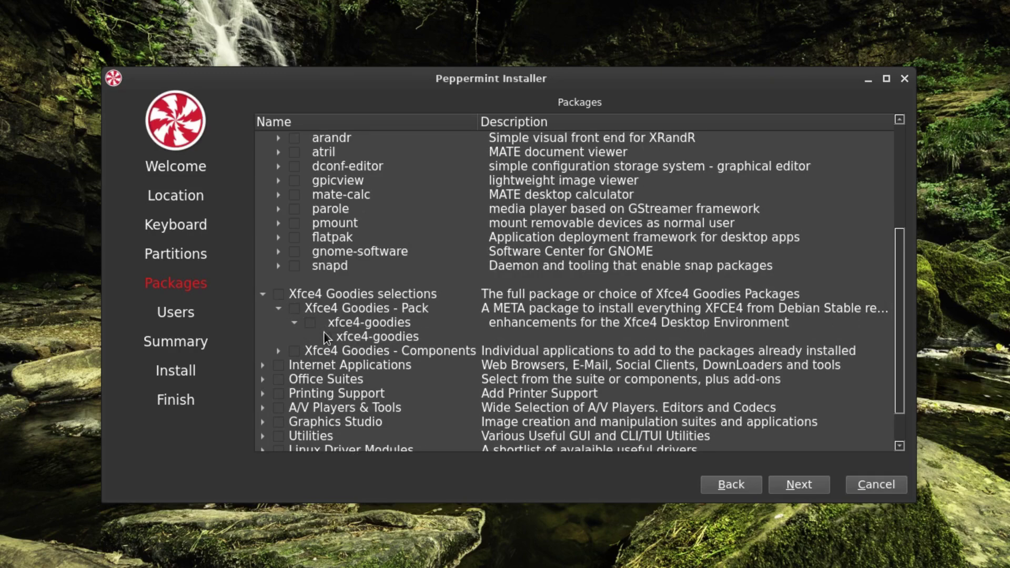
left_click(279, 309)
left_click(264, 297)
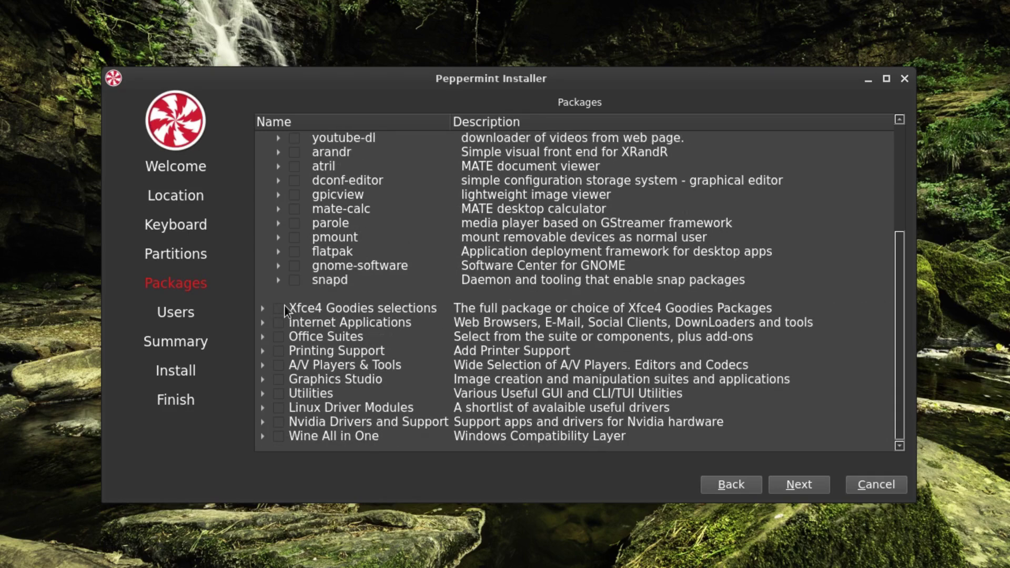
left_click(261, 308)
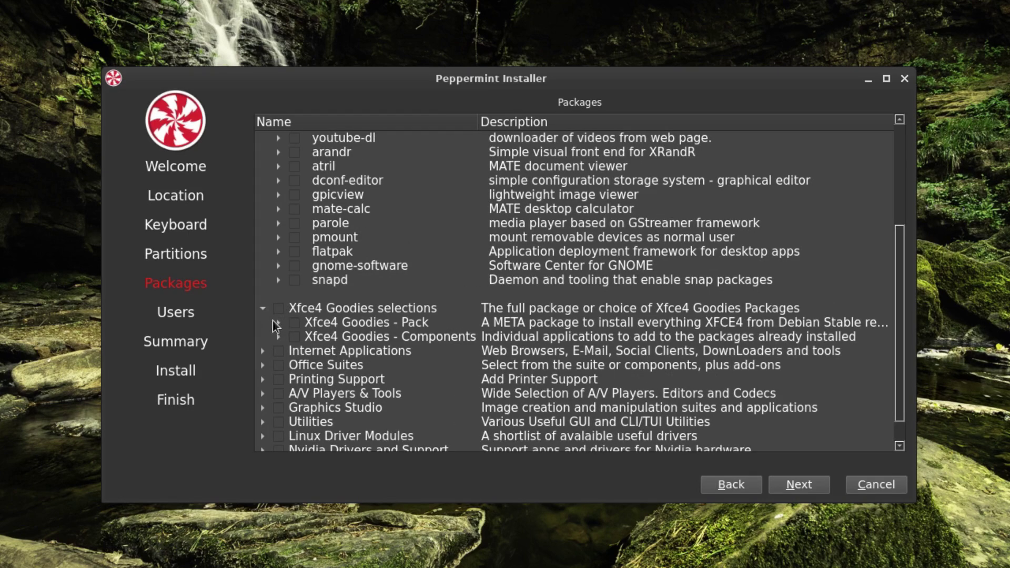
left_click(279, 337)
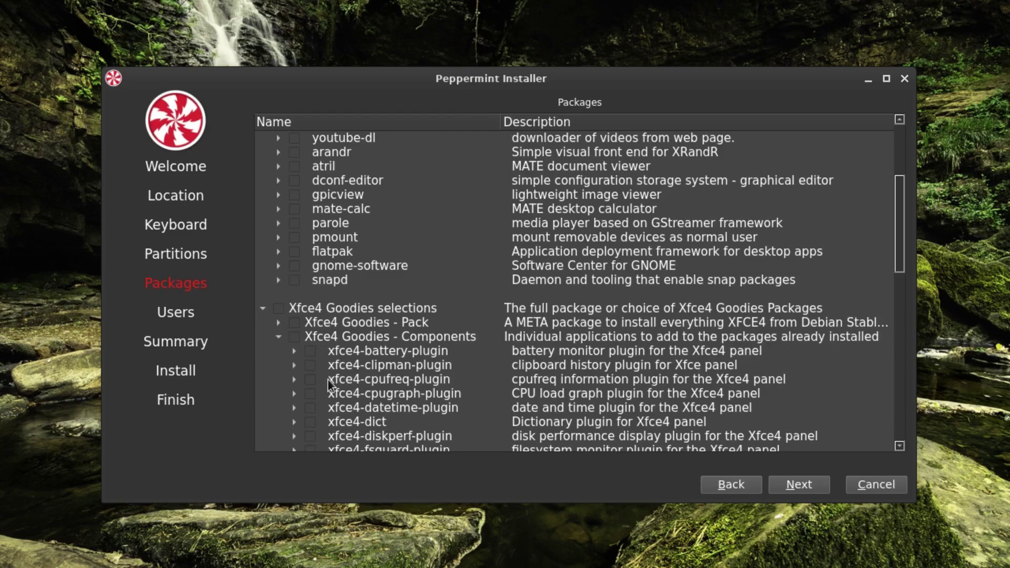
scroll(337, 367, "down", 1)
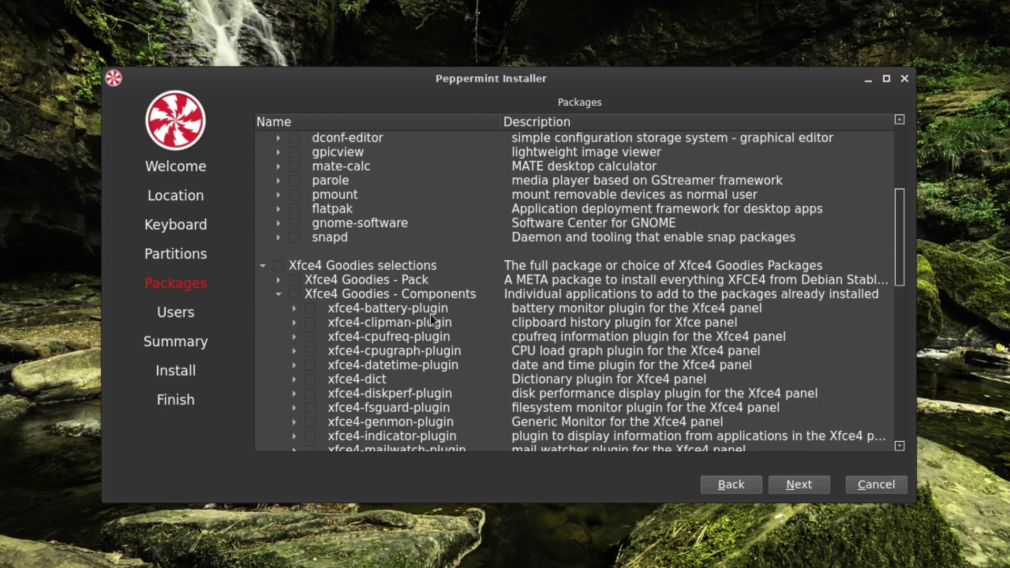
scroll(381, 294, "down", 2)
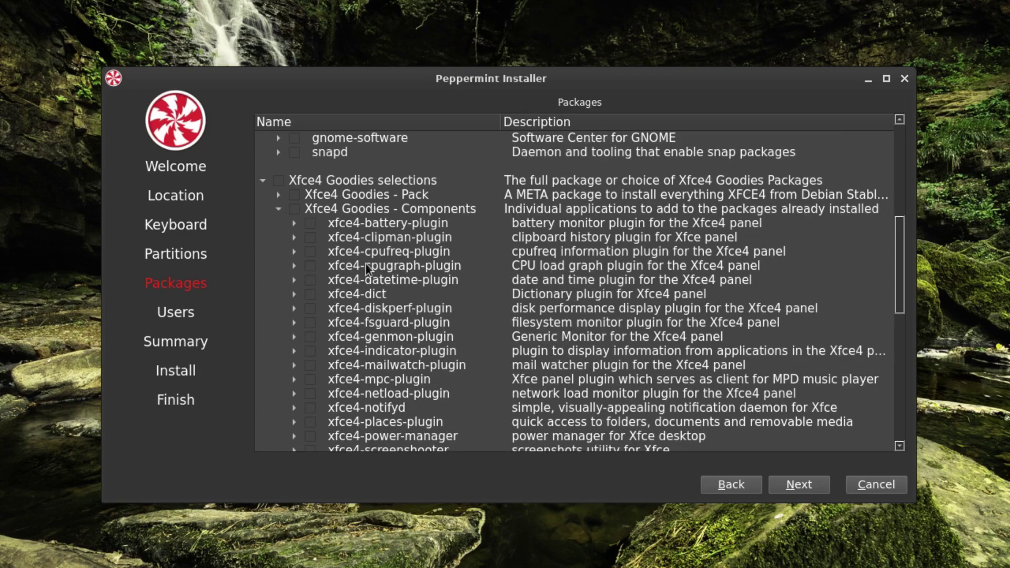
scroll(381, 347, "down", 4)
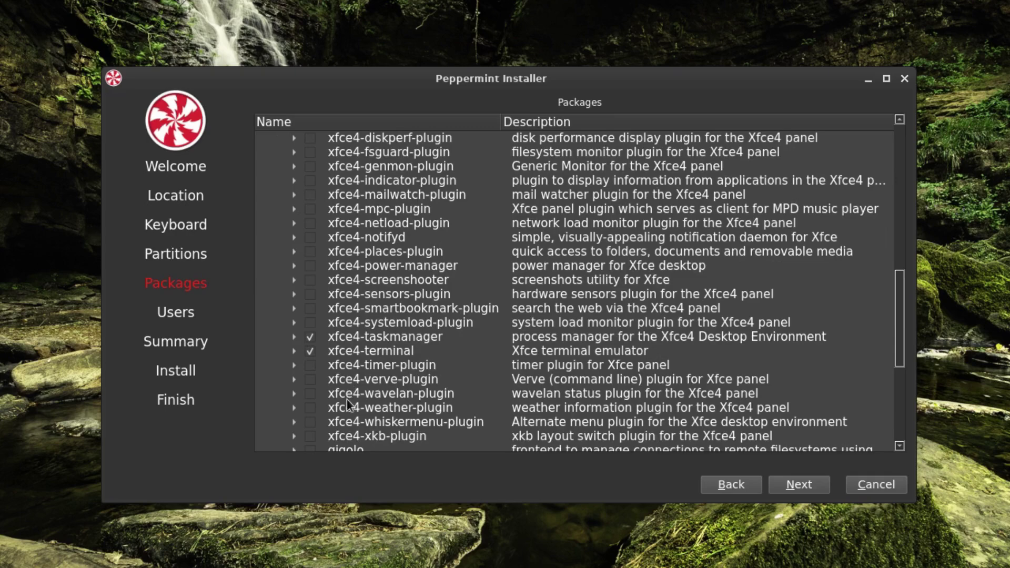
scroll(330, 406, "down", 6)
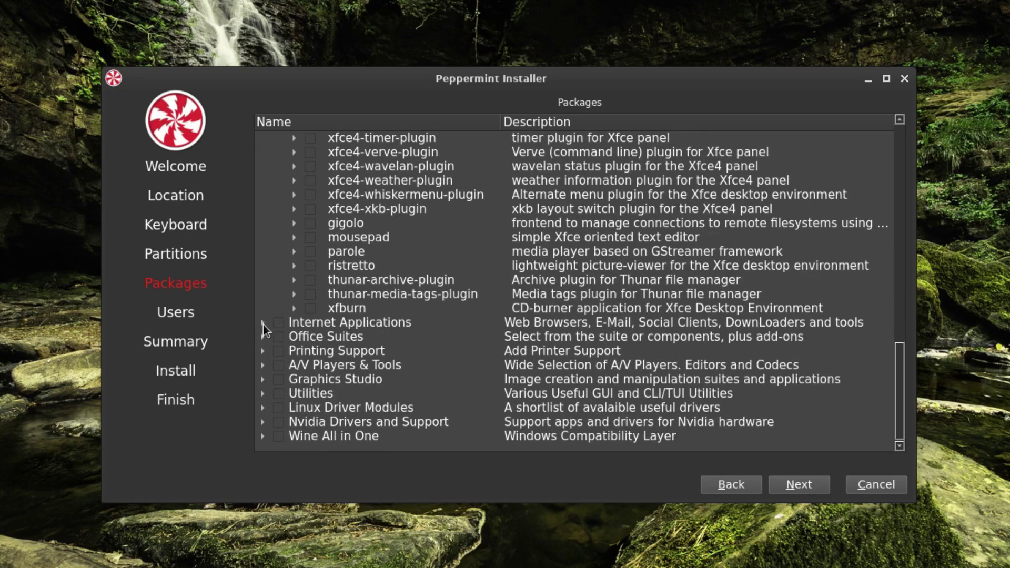
Step: Under Internet Applications, browse Web Browsers and mark evolution from E-mail Clients
left_click(263, 323)
left_click(279, 335)
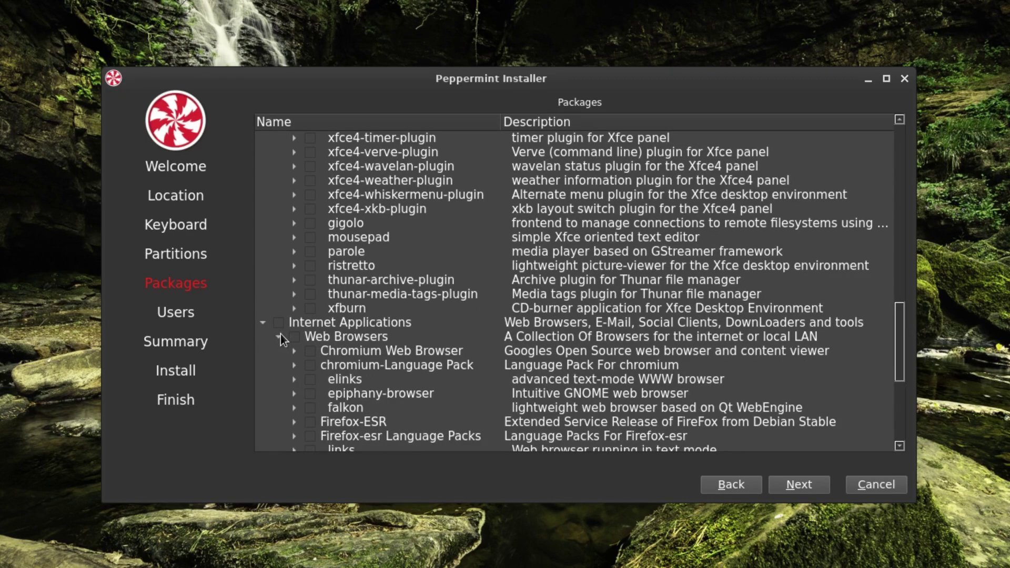
left_click(280, 335)
left_click(279, 352)
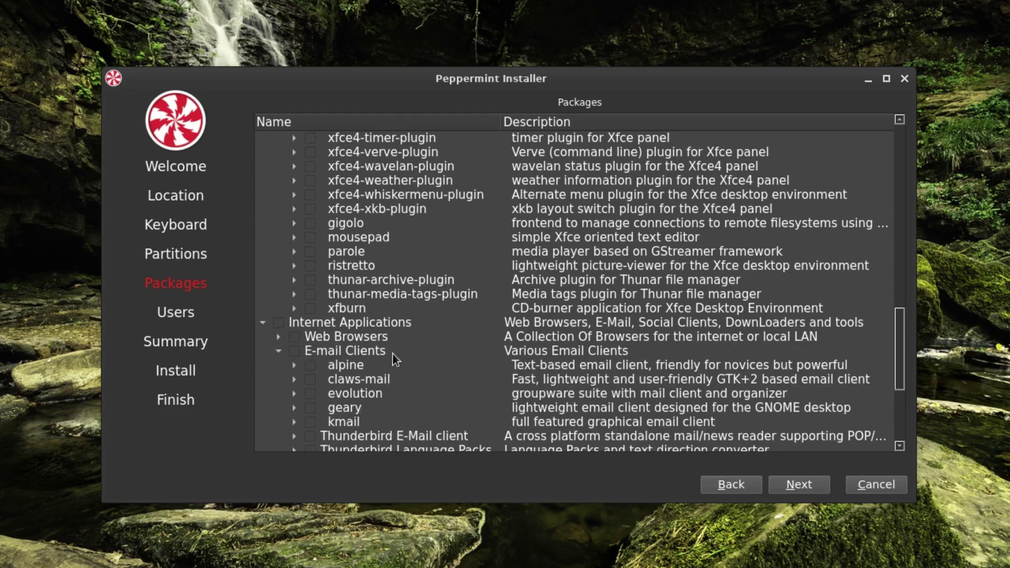
left_click(311, 394)
left_click(279, 351)
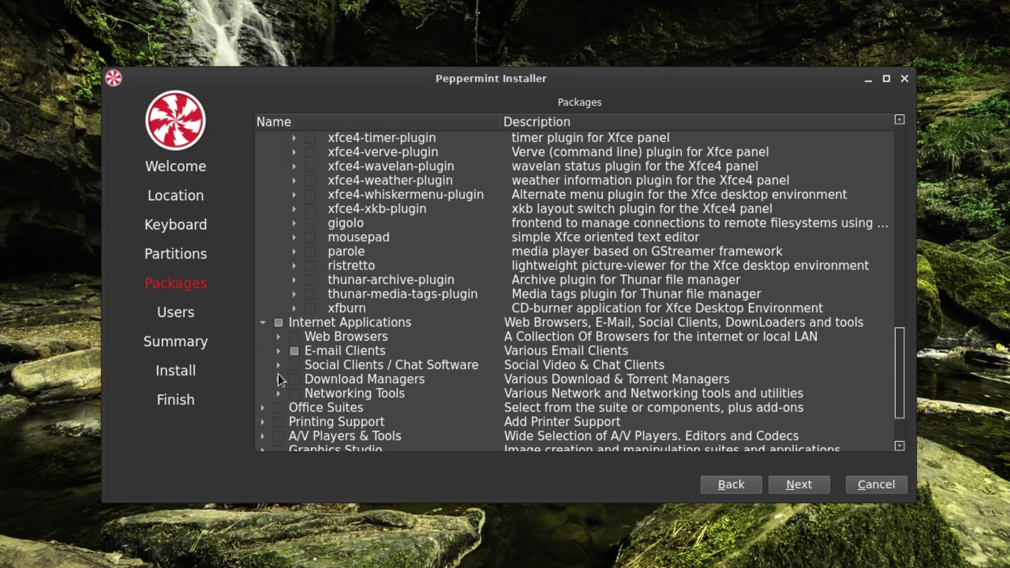
Step: Browse the Download Managers, Networking Tools and LibreOffice Office Suites entries
left_click(279, 376)
scroll(413, 401, "down", 2)
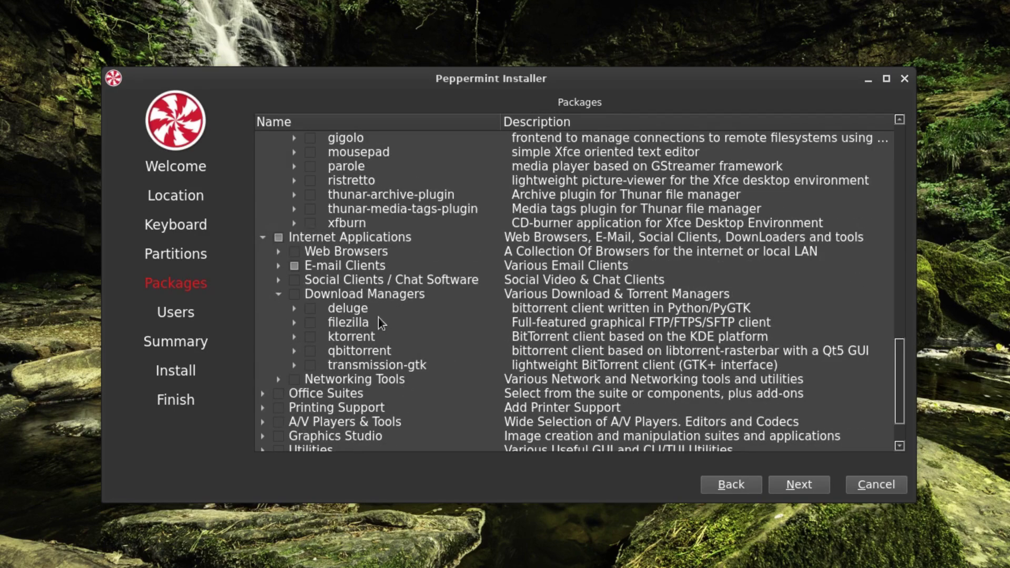
left_click(279, 295)
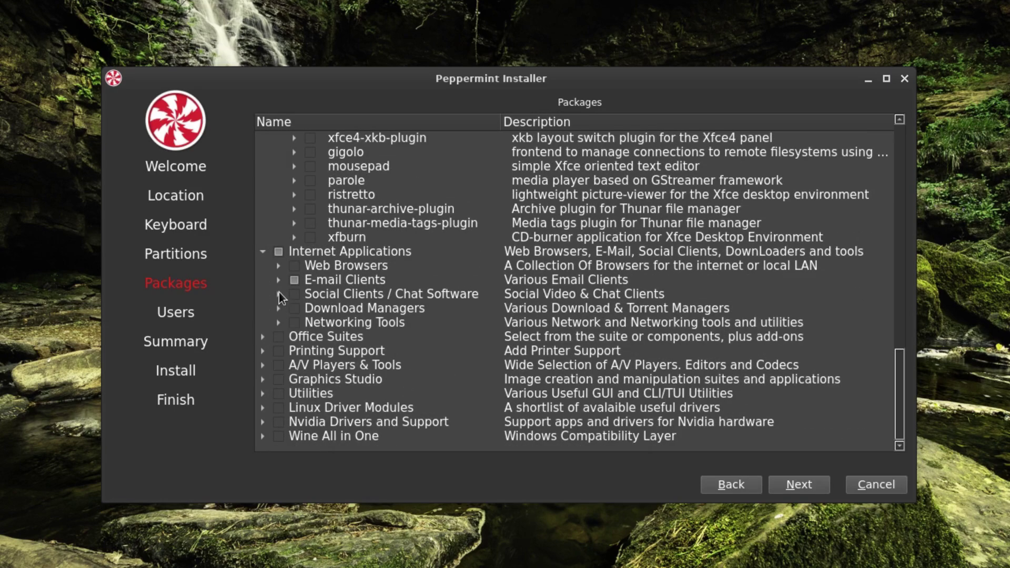
left_click(278, 323)
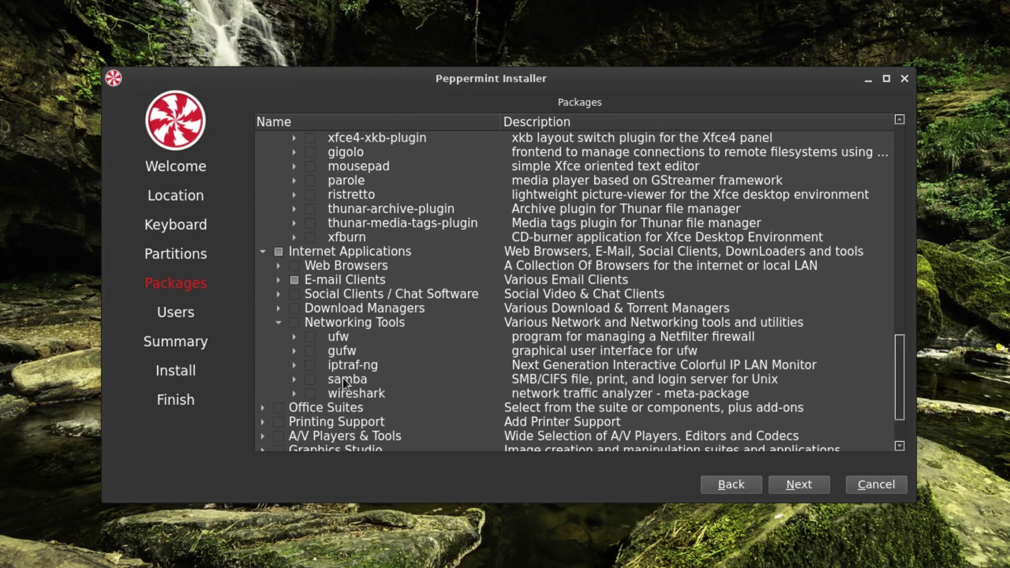
left_click(279, 323)
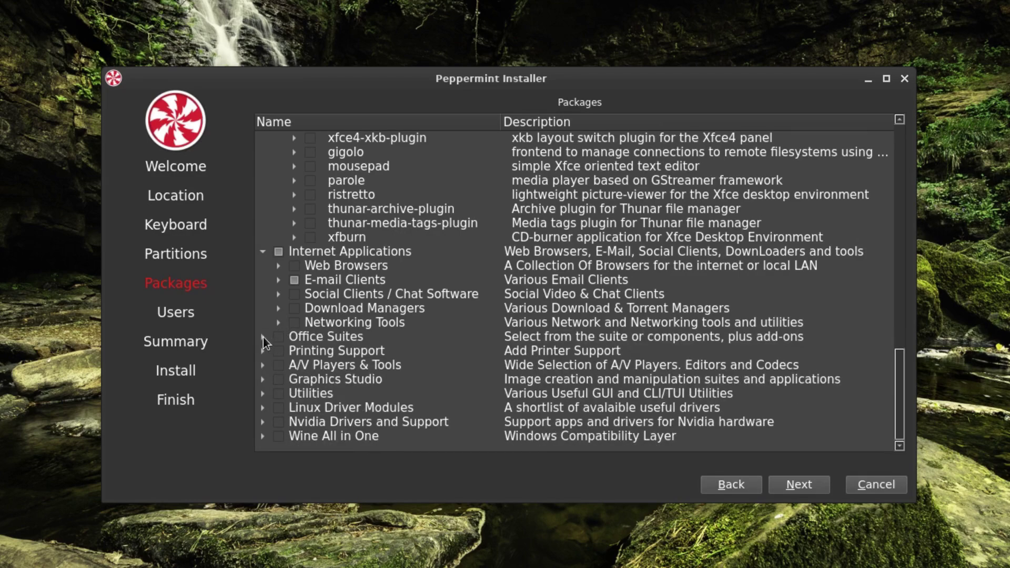
left_click(263, 337)
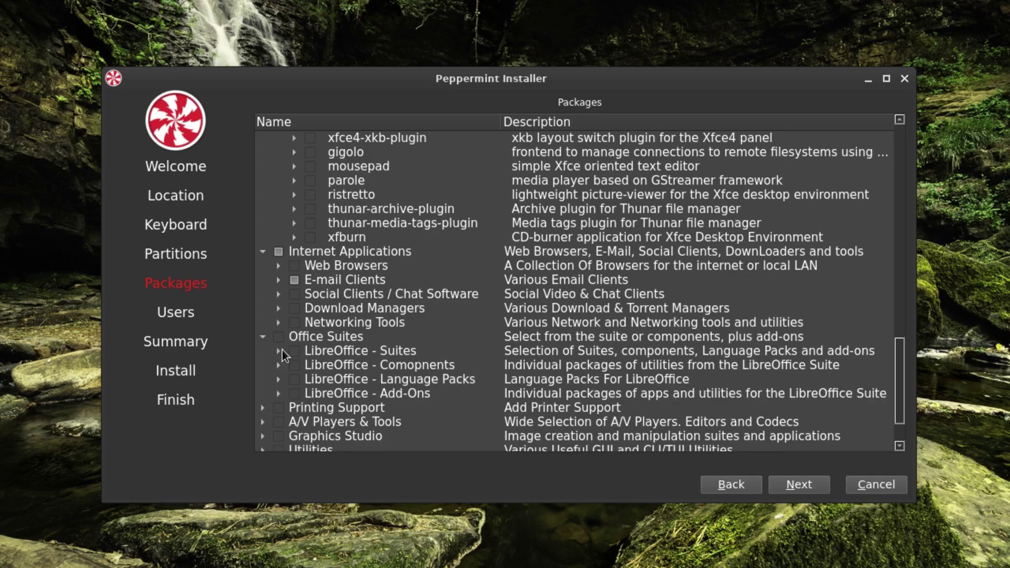
left_click(279, 351)
left_click(279, 351)
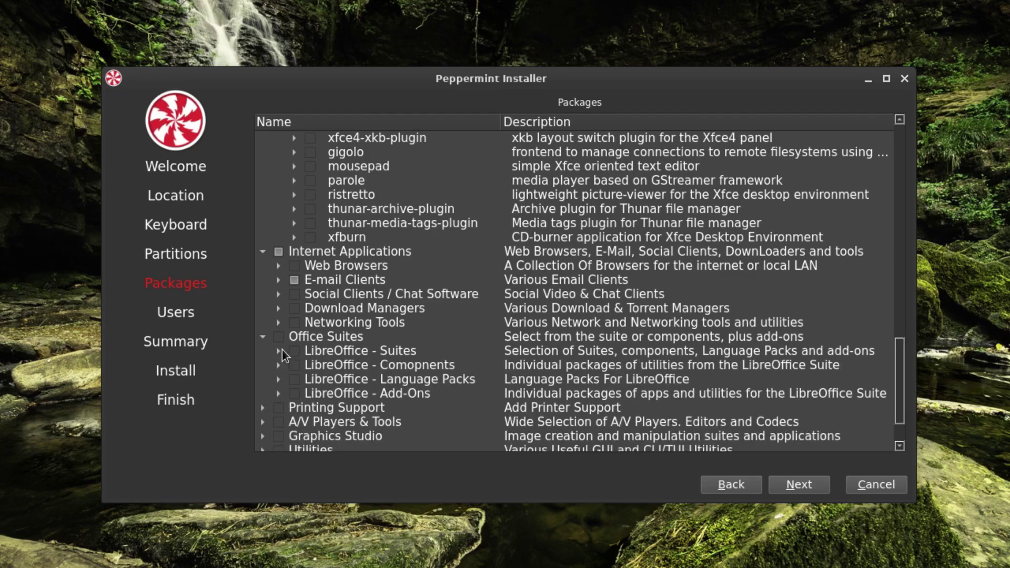
Step: Expand A/V Players & Tools and its A/V Codecs to reveal faac, ffmpeg and lame
left_click(263, 408)
scroll(301, 370, "down", 6)
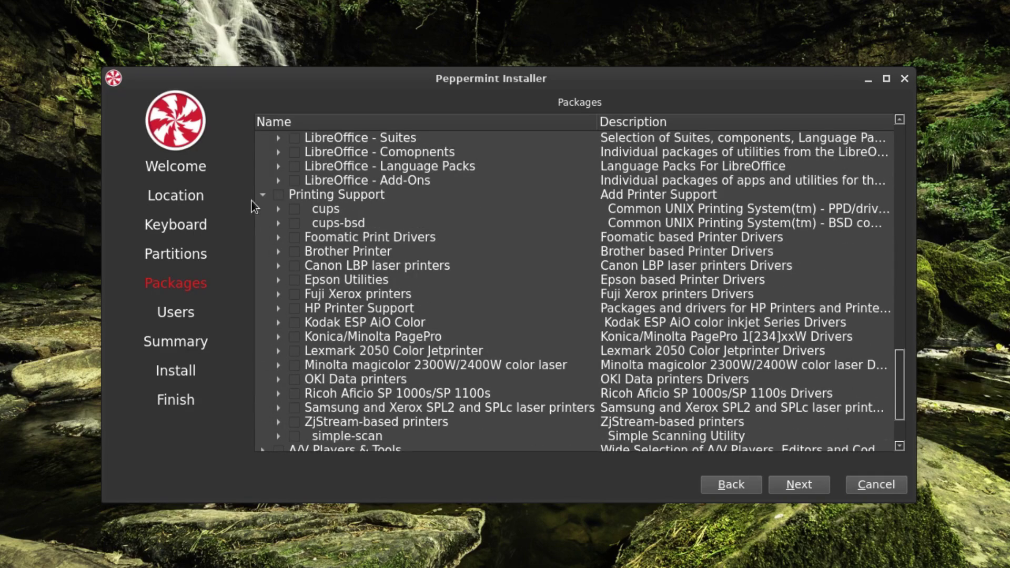
left_click(263, 195)
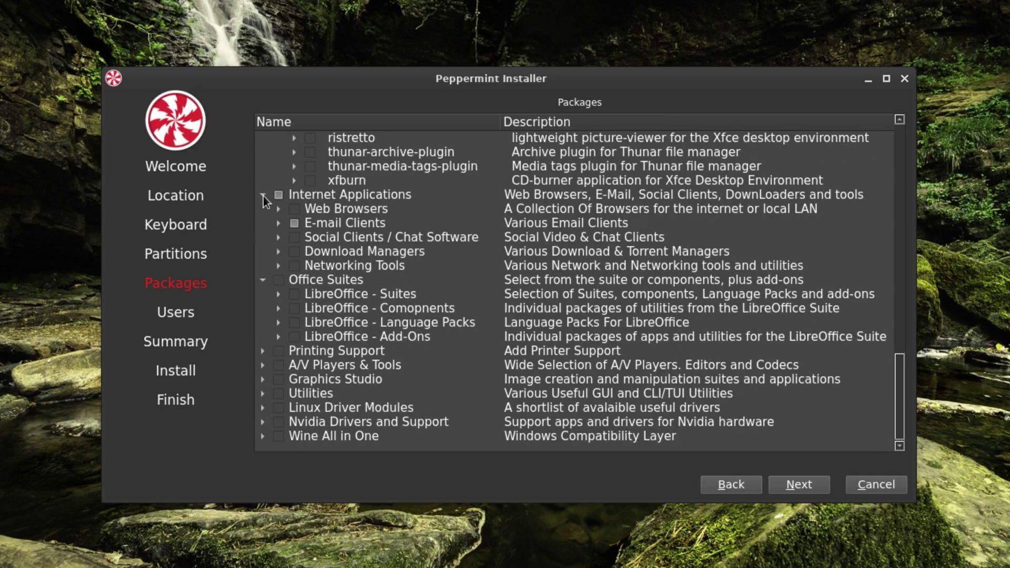
left_click(262, 365)
scroll(342, 374, "down", 1)
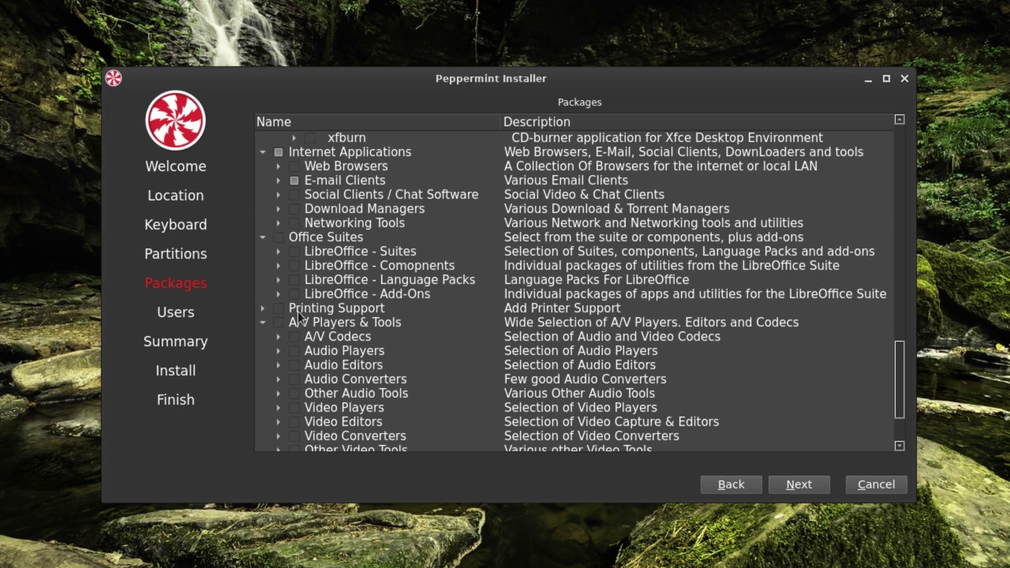
left_click(279, 336)
scroll(364, 340, "down", 4)
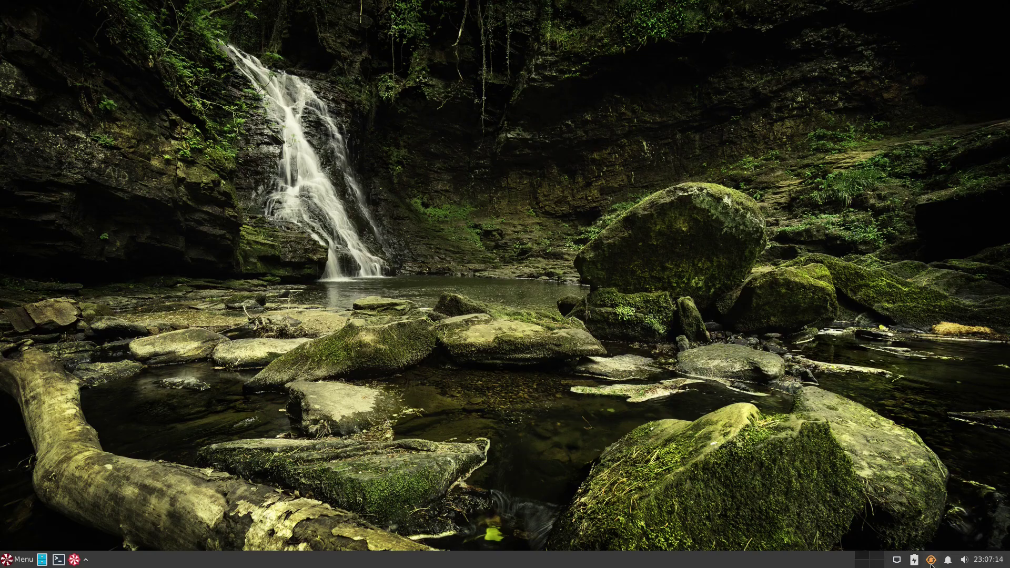
Step: Launch the command-line system updater from the desktop panel
left_click(932, 560)
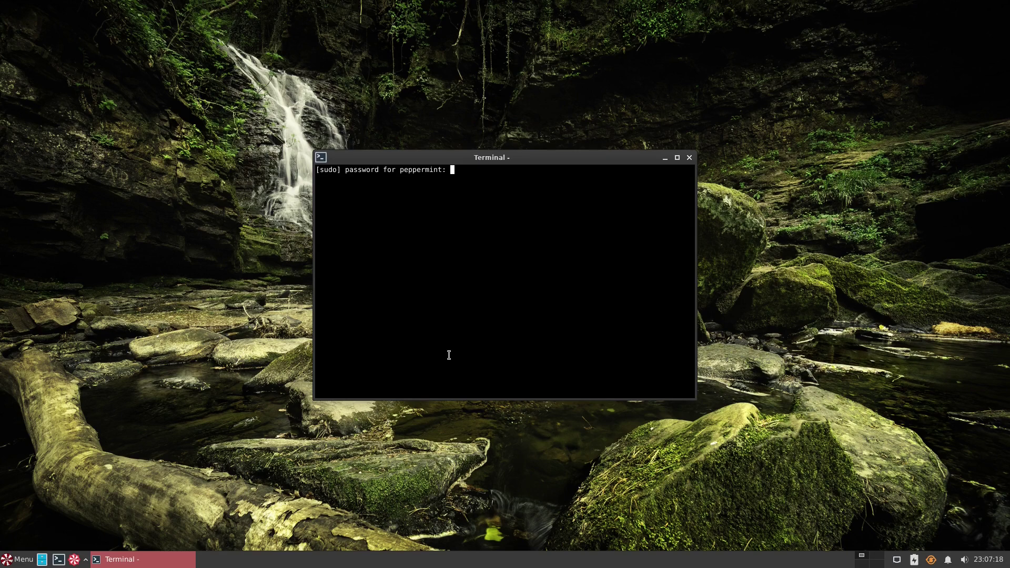
Step: Authorize the CLI updater with the sudo password, then open and authenticate the graphical Update Manager
key("Return")
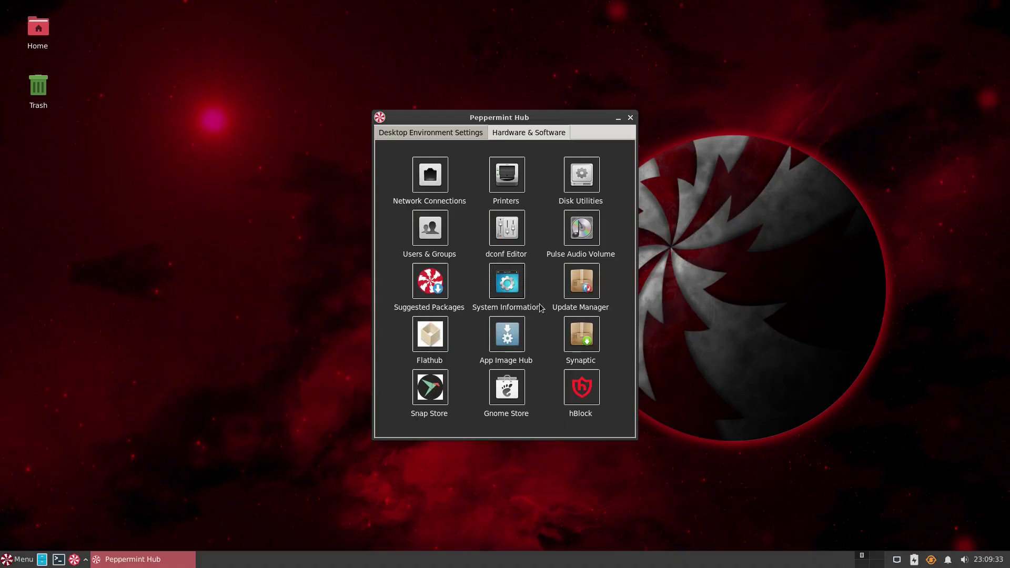
left_click(589, 289)
type("••")
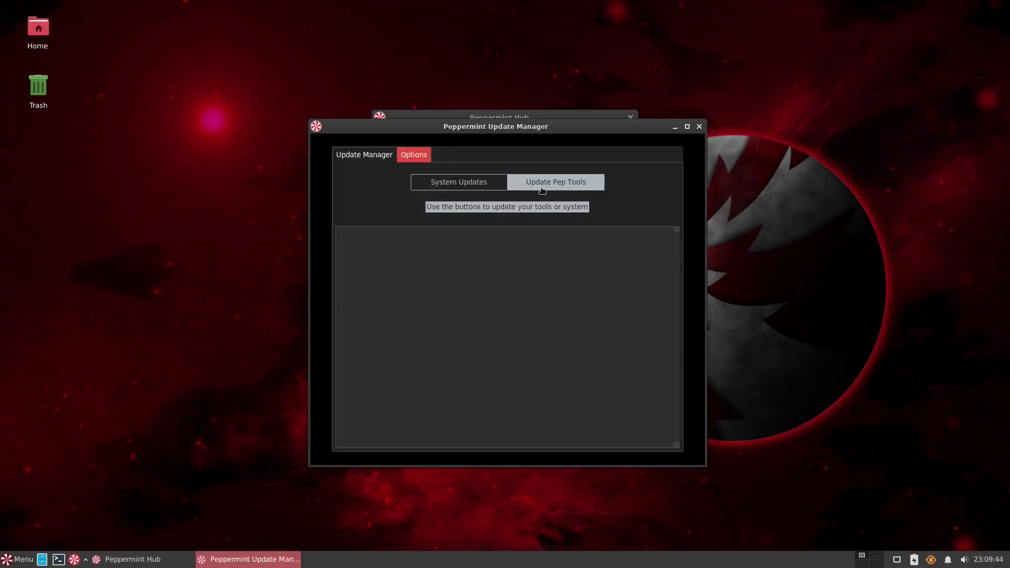
Step: Review the update schedule options, run System Updates, and authorize hBlock with the sudo password
left_click(415, 156)
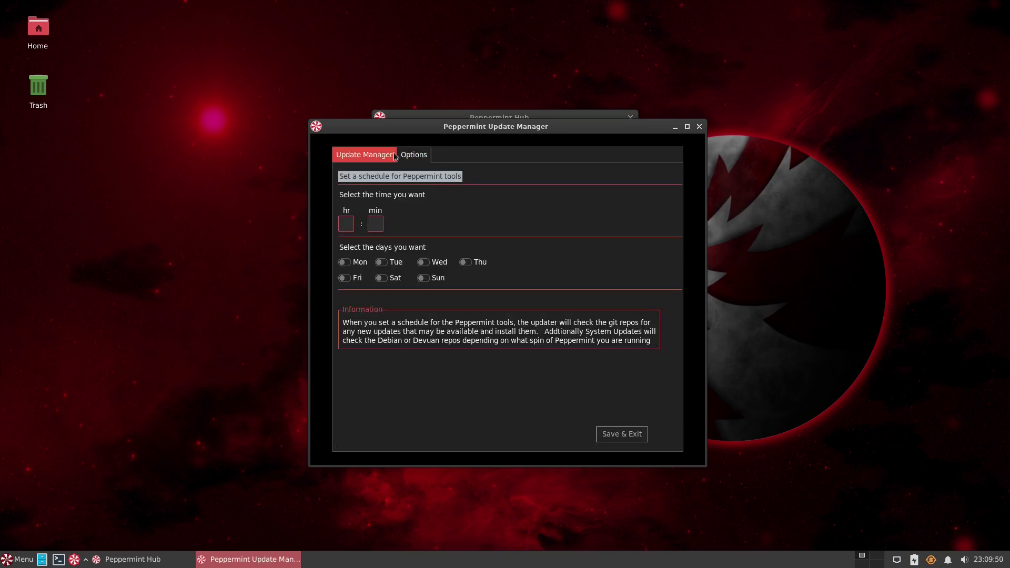
left_click(396, 154)
left_click(460, 183)
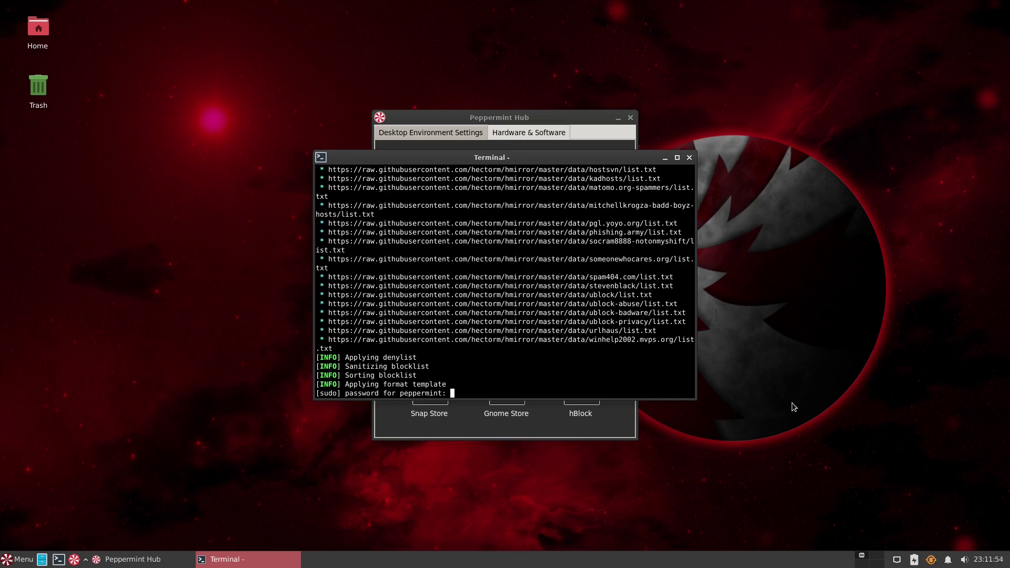
key("Return")
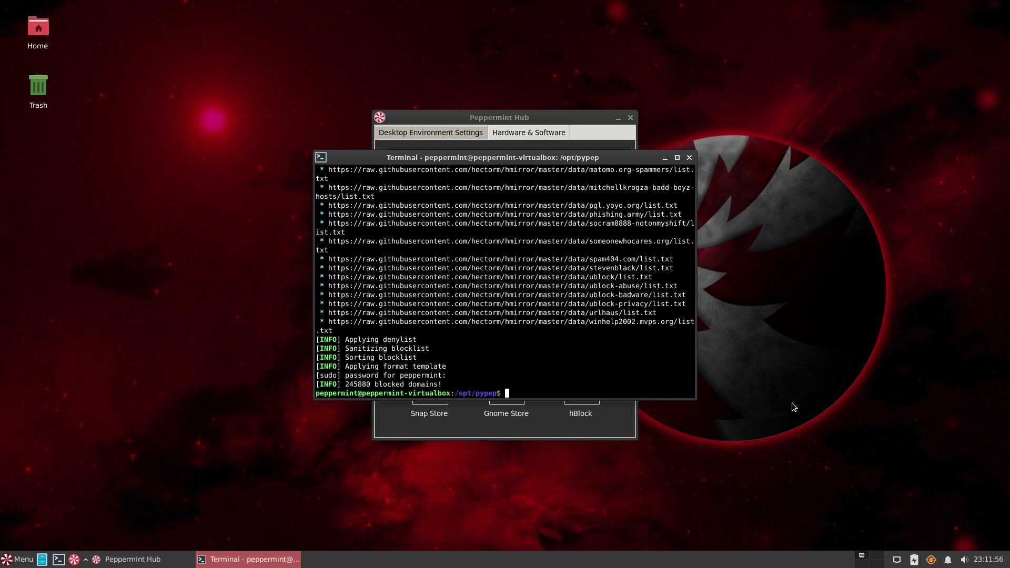
Step: Open /etc/hosts in nano to view hBlock's blocked entries, then quit nano and exit Terminal
type("w")
type("ano ")
type("/etc/")
type("hosts")
key("Return")
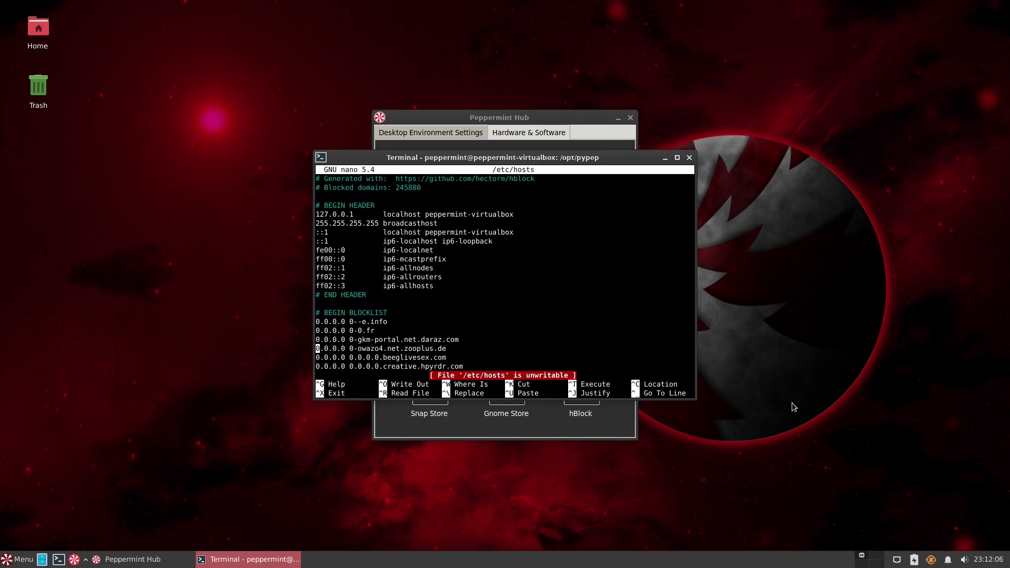
key("Down")
key("Down")
key("Down")
key("Down")
key("Down")
key("Down")
key("Down")
key("Down")
key("Down")
key("Down")
key("Down")
key("Down")
key("Down")
key("Down")
key("Down")
key("Down")
key("Down")
key("Down")
key("Down")
key("Down")
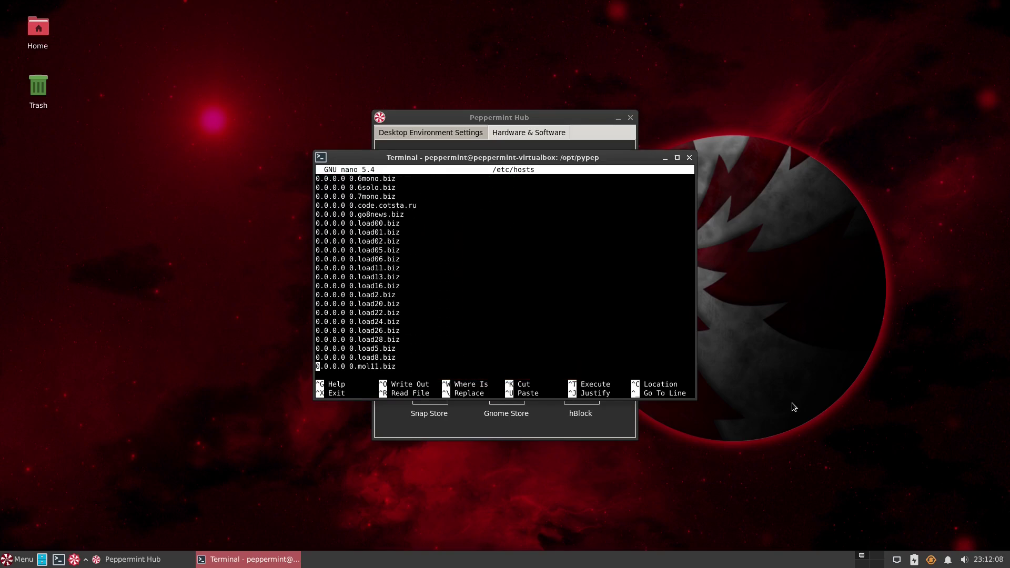
key("ctrl+x")
type("ex")
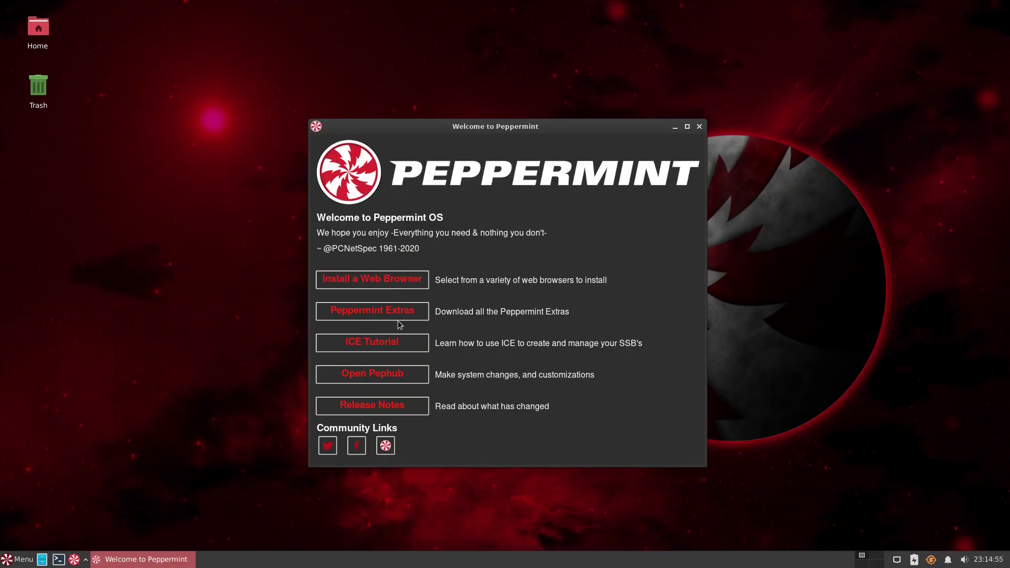
Step: Install Peppermint Icons from Peppermint Extras after checking the CodeBerg connection, authorizing with sudo
left_click(398, 316)
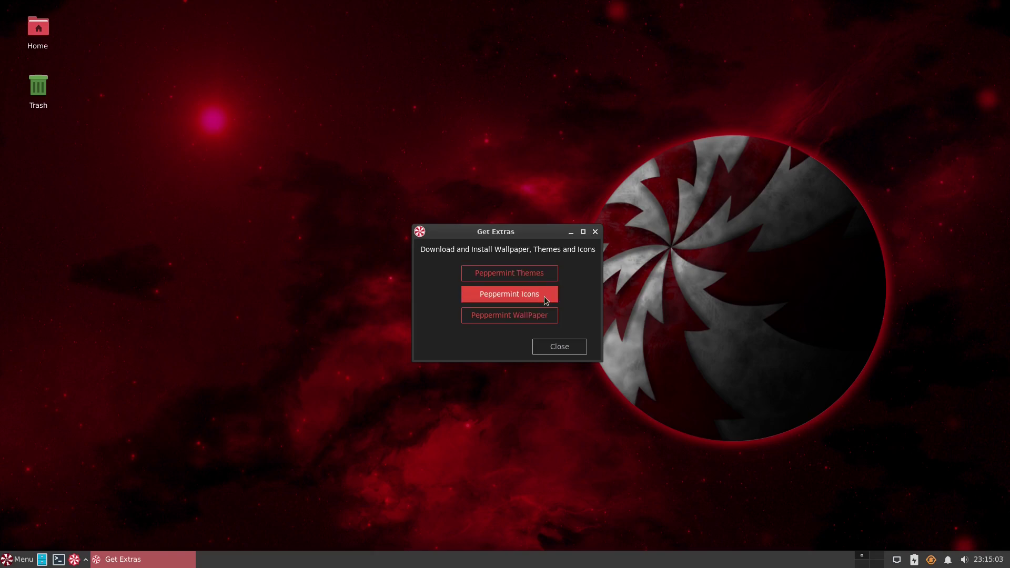
left_click(544, 299)
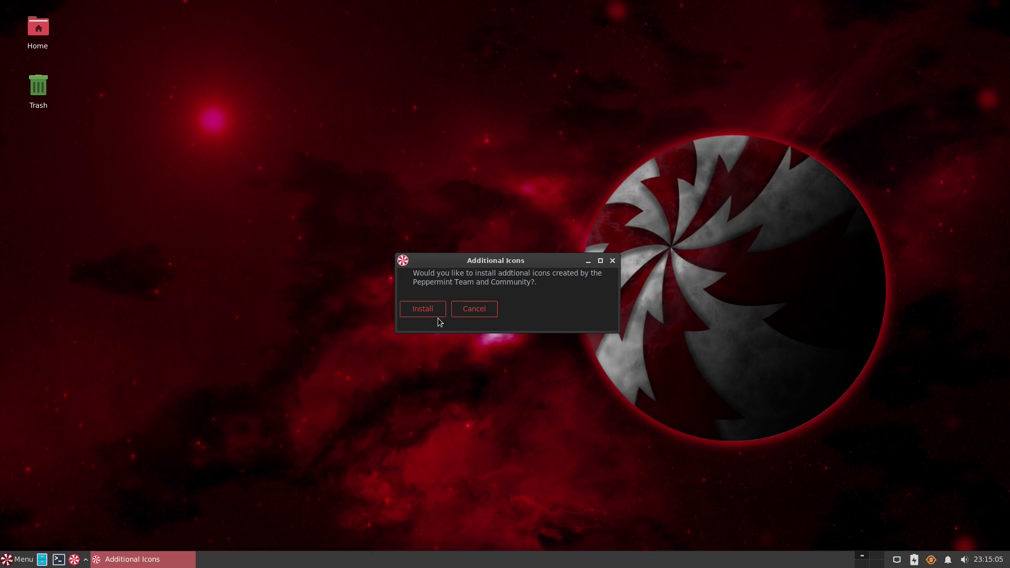
left_click(430, 311)
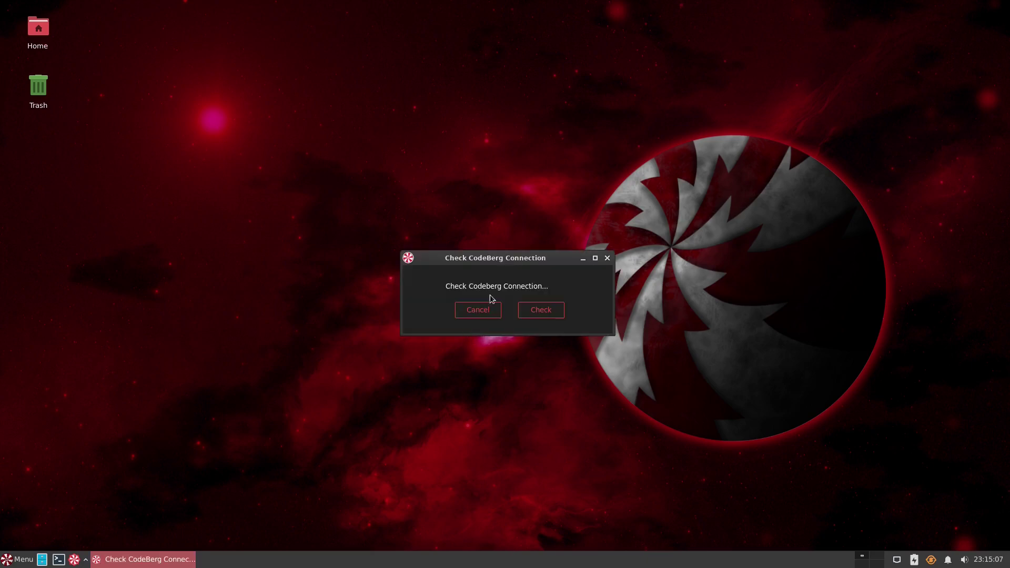
left_click(545, 314)
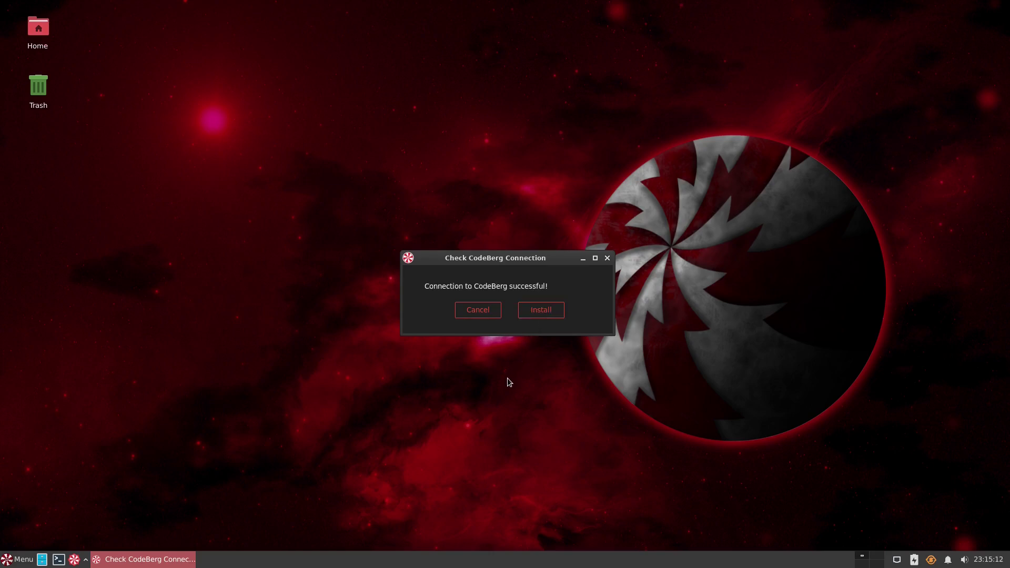
left_click(557, 313)
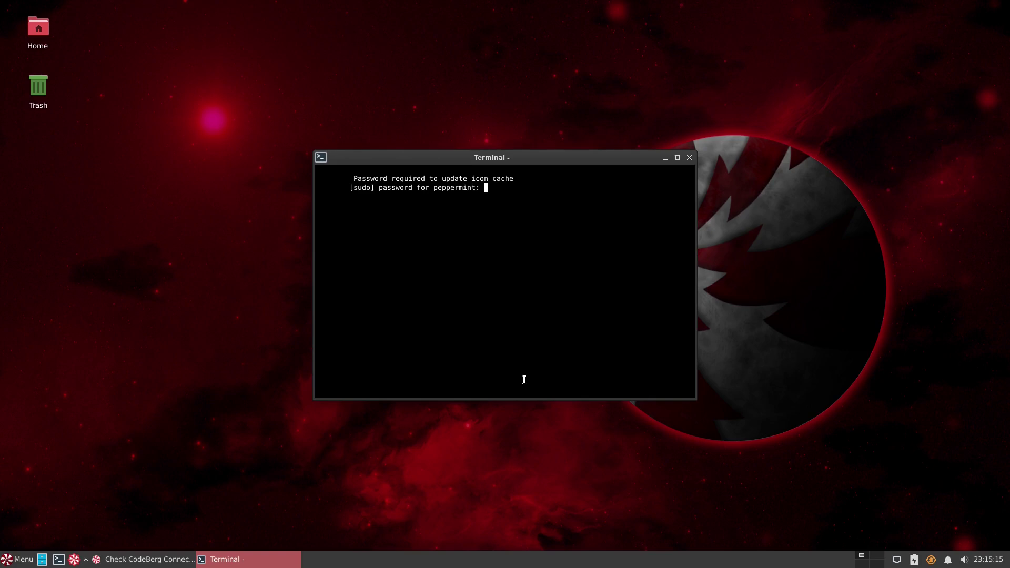
key("Return")
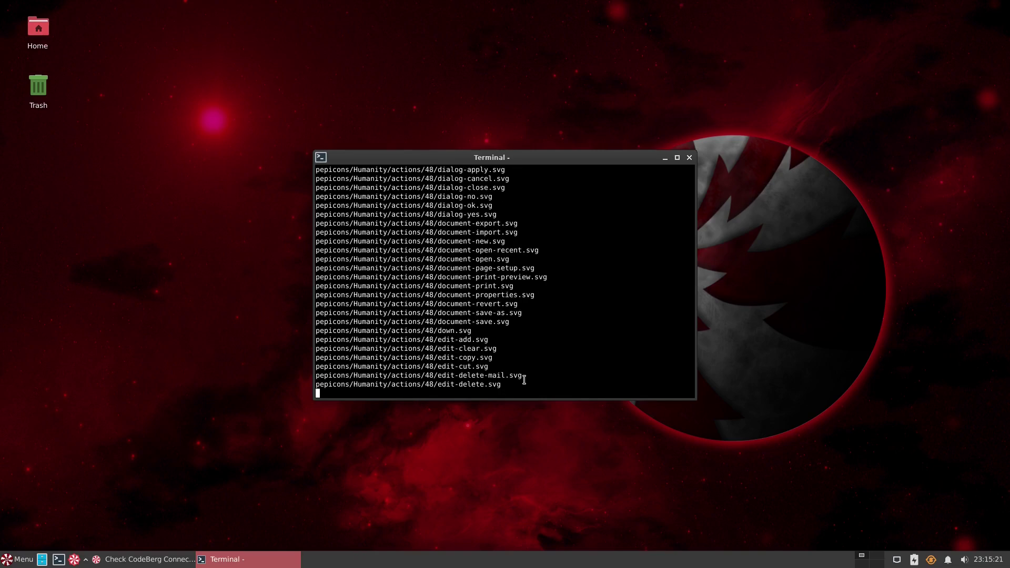
Step: Search 'ico' in the menu, open Appearance, and set the icon theme to Peppermix-Red
left_click(23, 560)
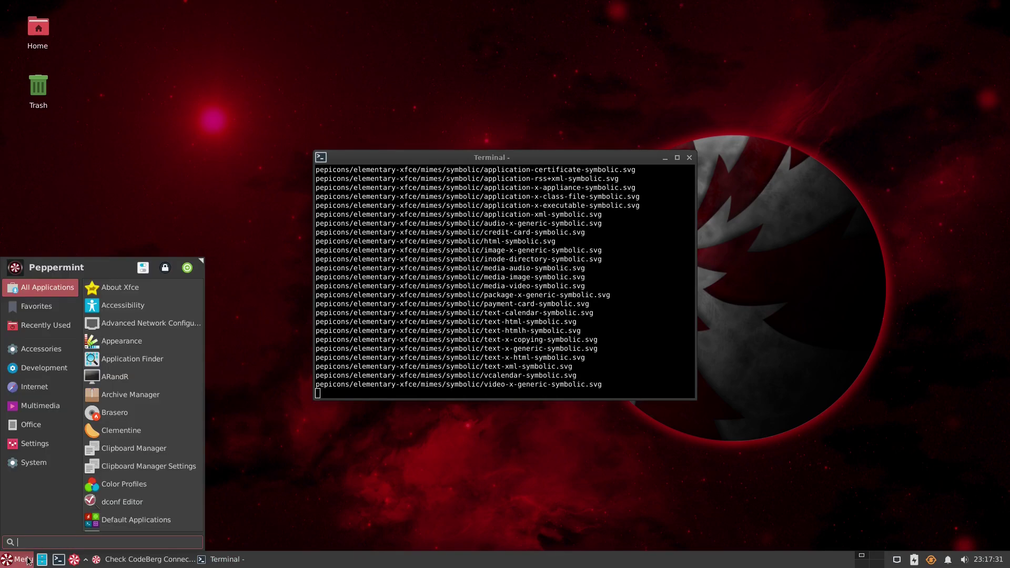
type("i")
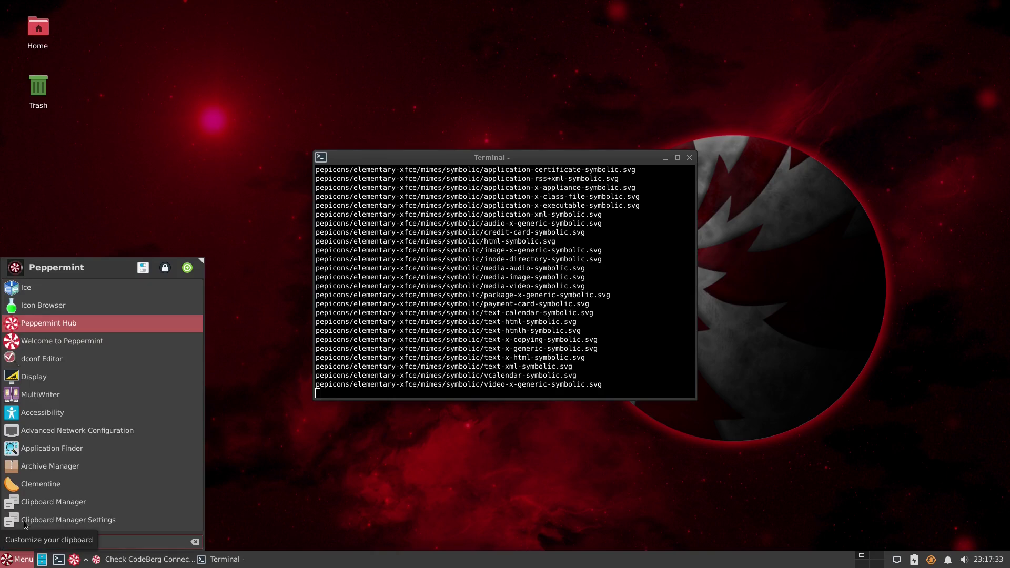
type("co")
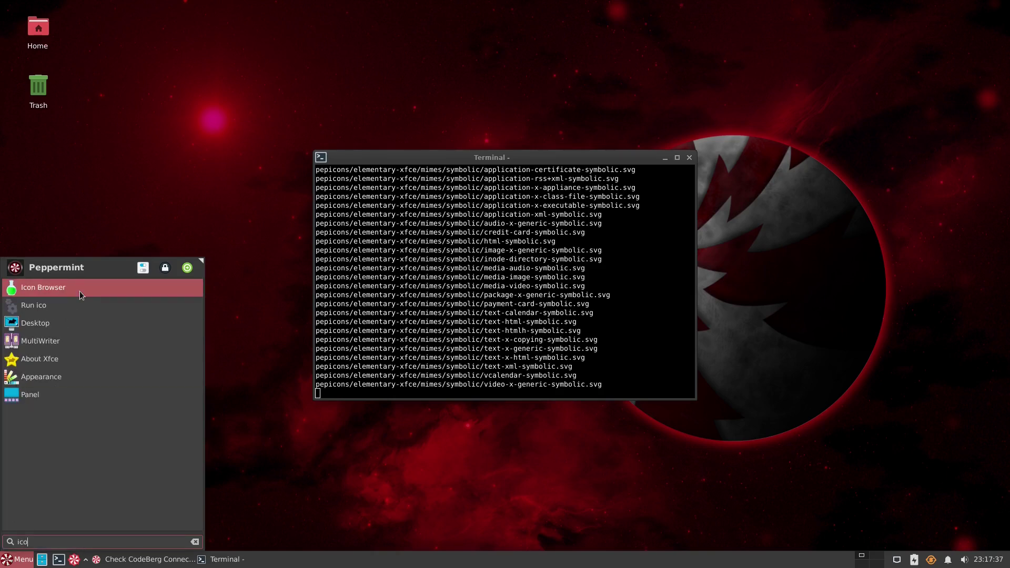
left_click(66, 379)
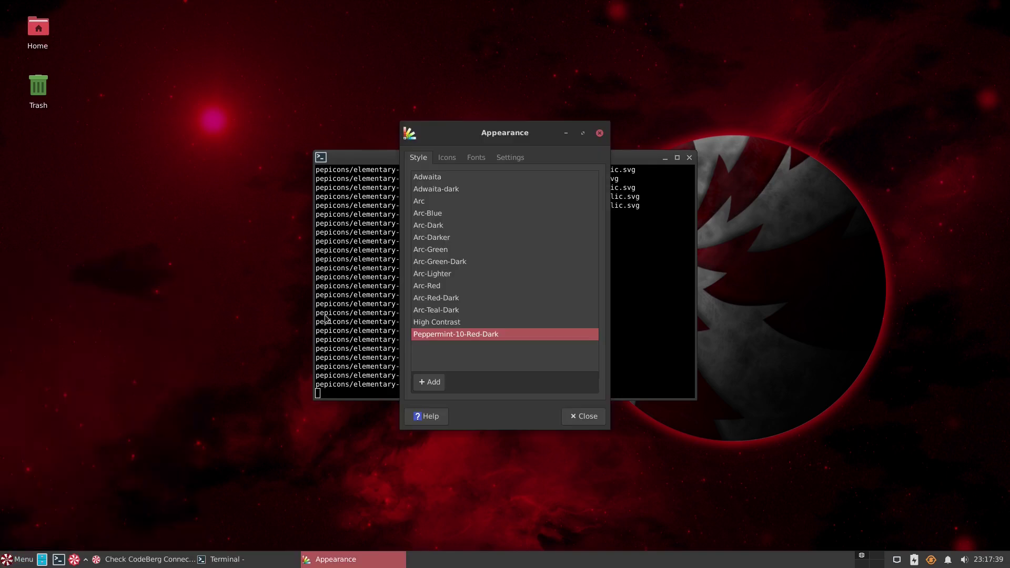
left_click(446, 157)
left_click_drag(535, 141, 782, 146)
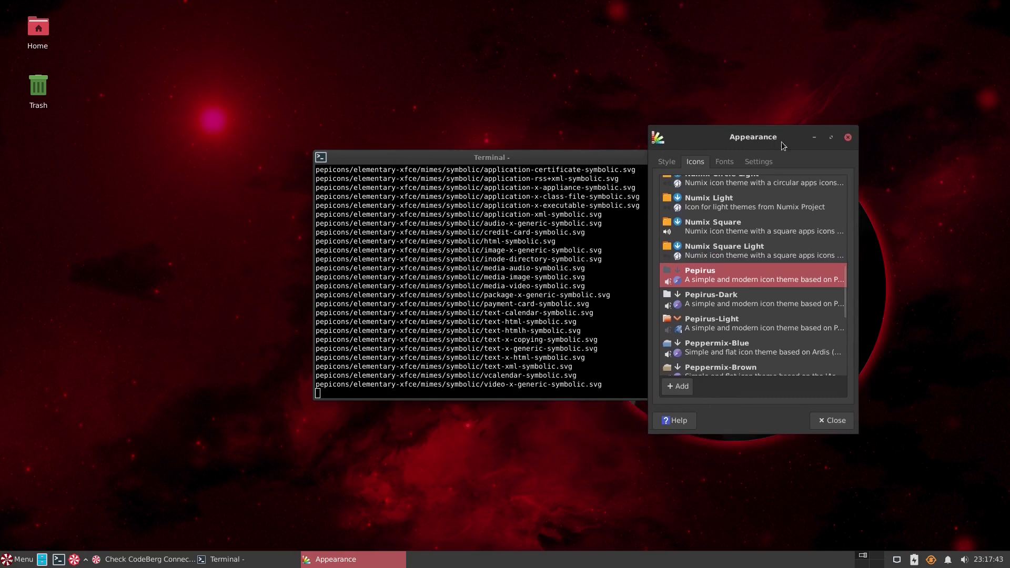
scroll(790, 293, "down", 4)
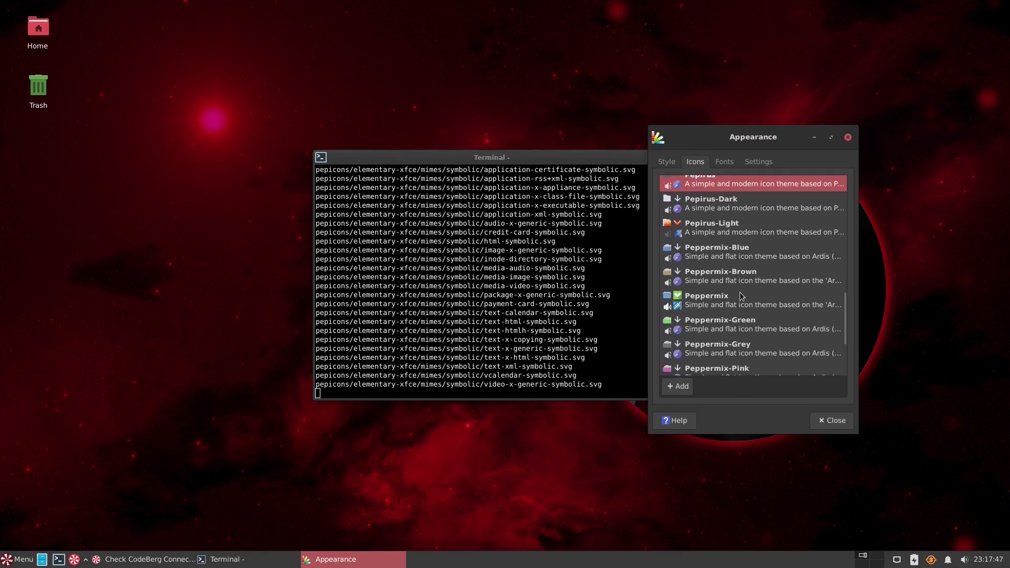
scroll(749, 332, "down", 1)
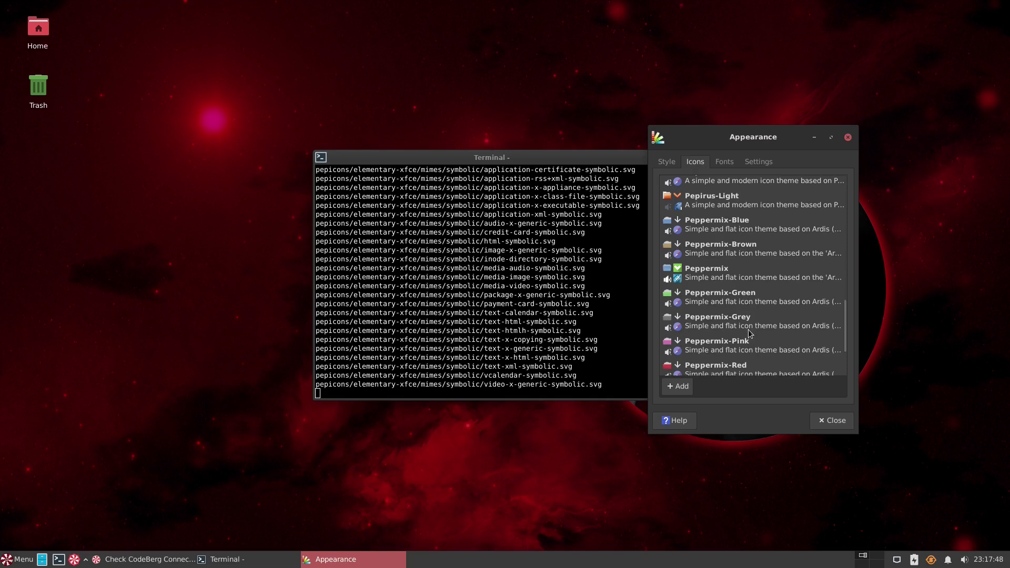
left_click(710, 365)
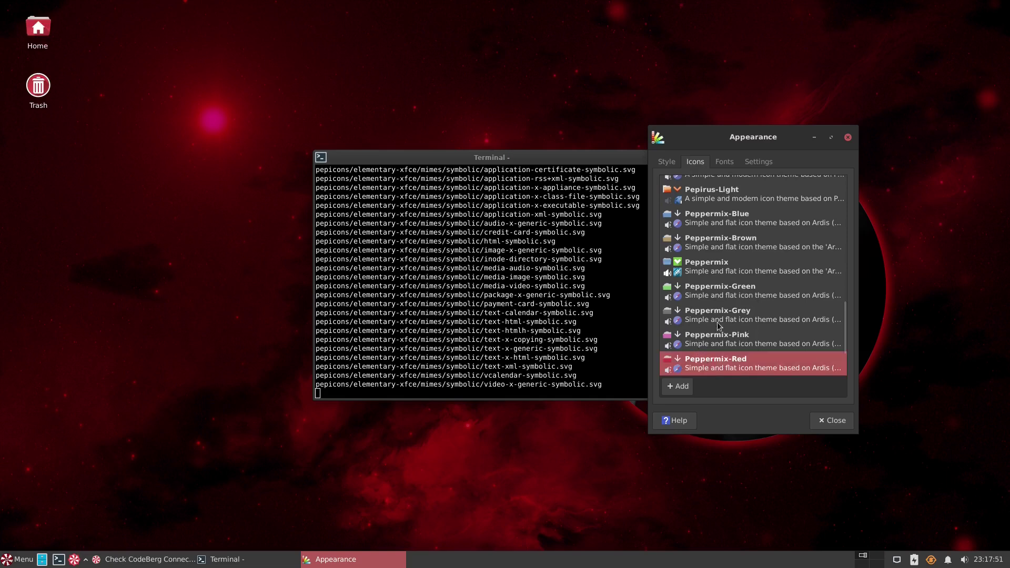
left_click(720, 339)
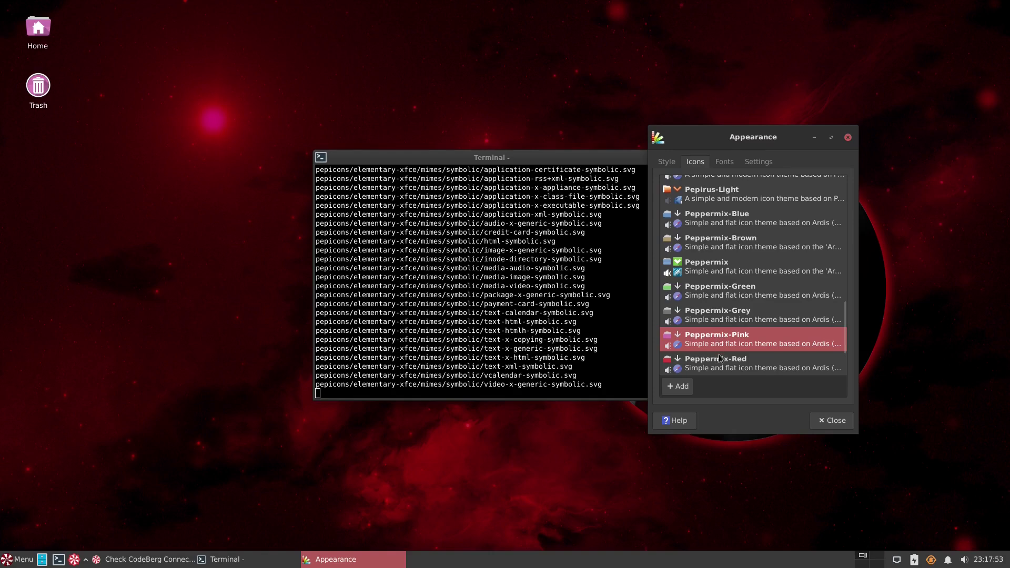
left_click(720, 359)
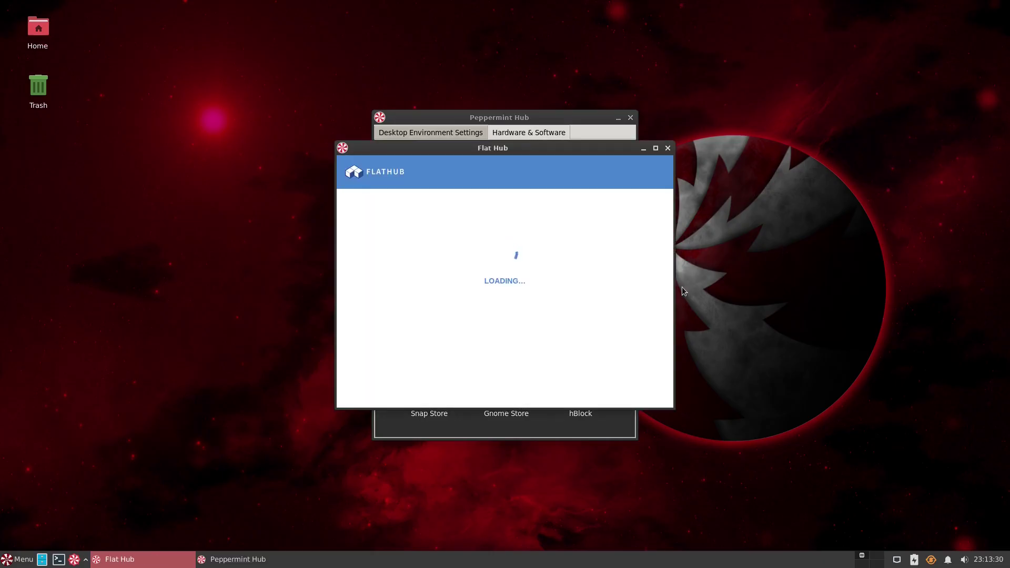
Step: Open Flathub's Quick setup, read the Debian Flatpak instructions, then close the Flathub window
scroll(561, 311, "down", 6)
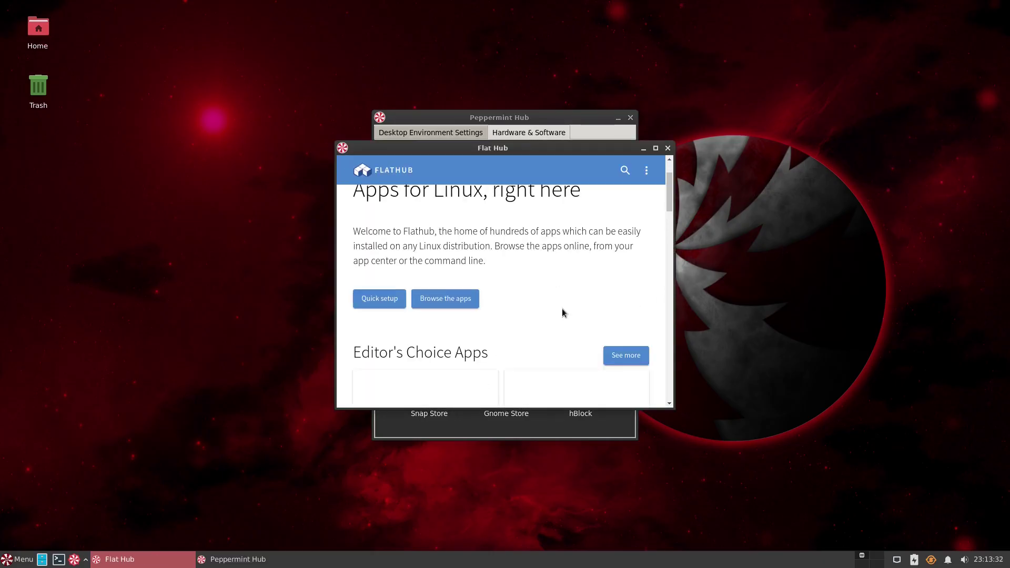
scroll(562, 312, "down", 10)
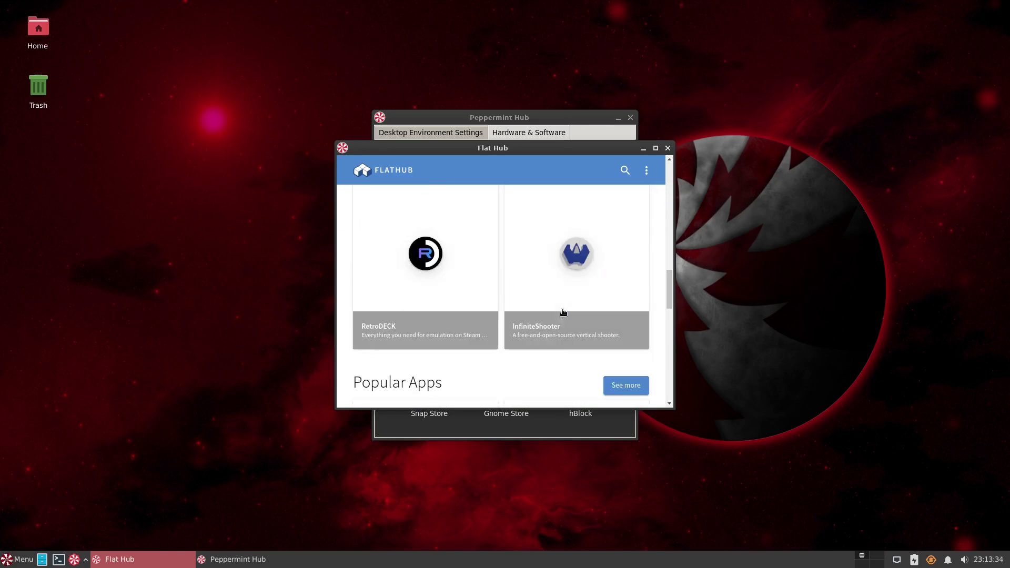
scroll(562, 309, "up", 5)
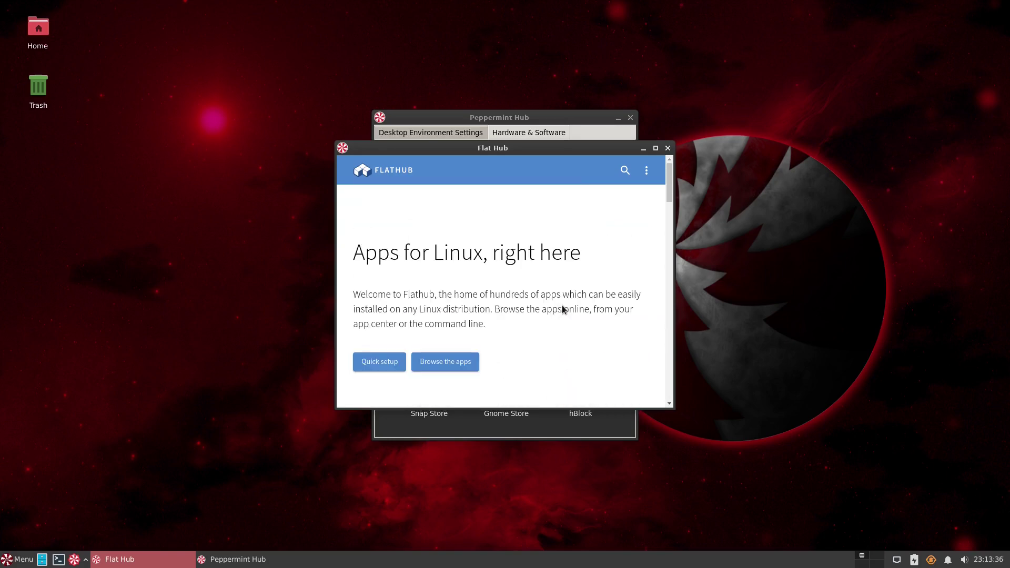
left_click(386, 363)
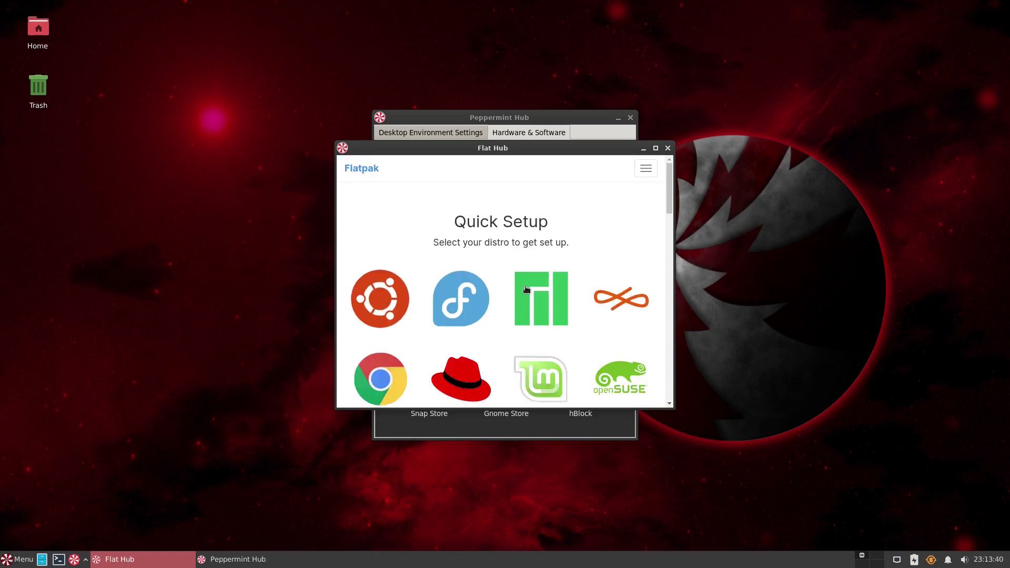
scroll(501, 327, "down", 2)
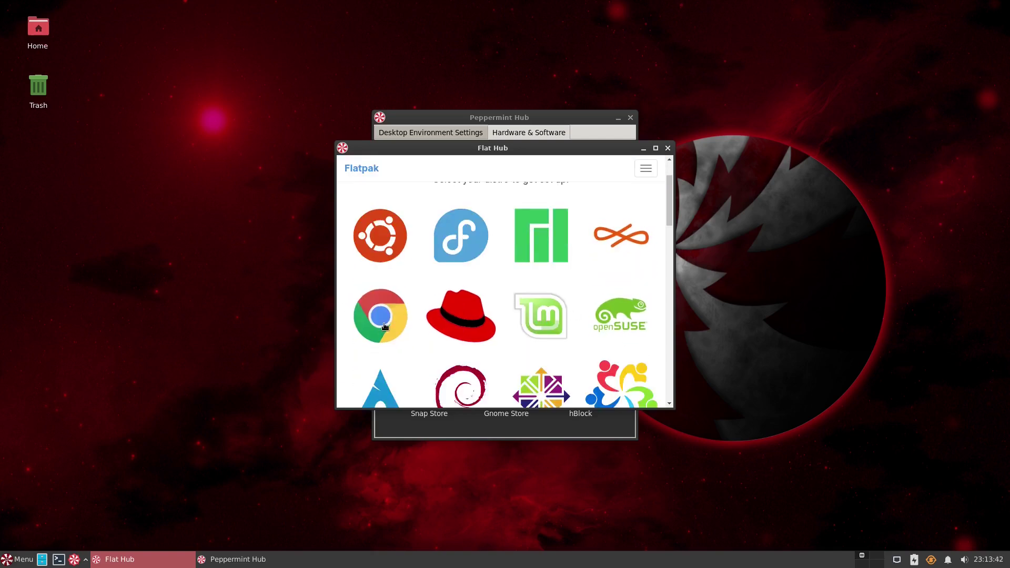
scroll(381, 316, "down", 1)
left_click(461, 360)
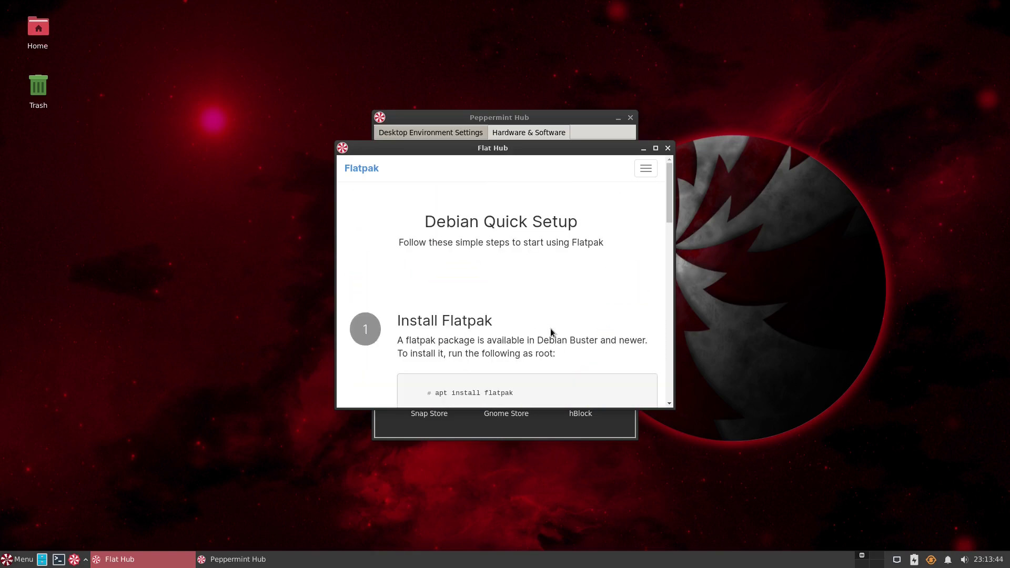
scroll(484, 297, "down", 2)
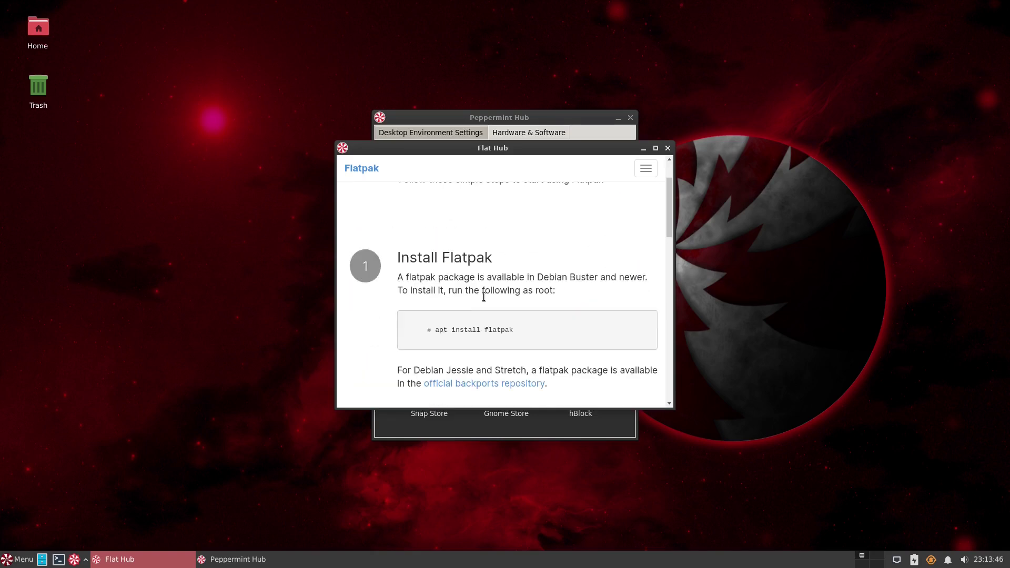
scroll(524, 370, "down", 4)
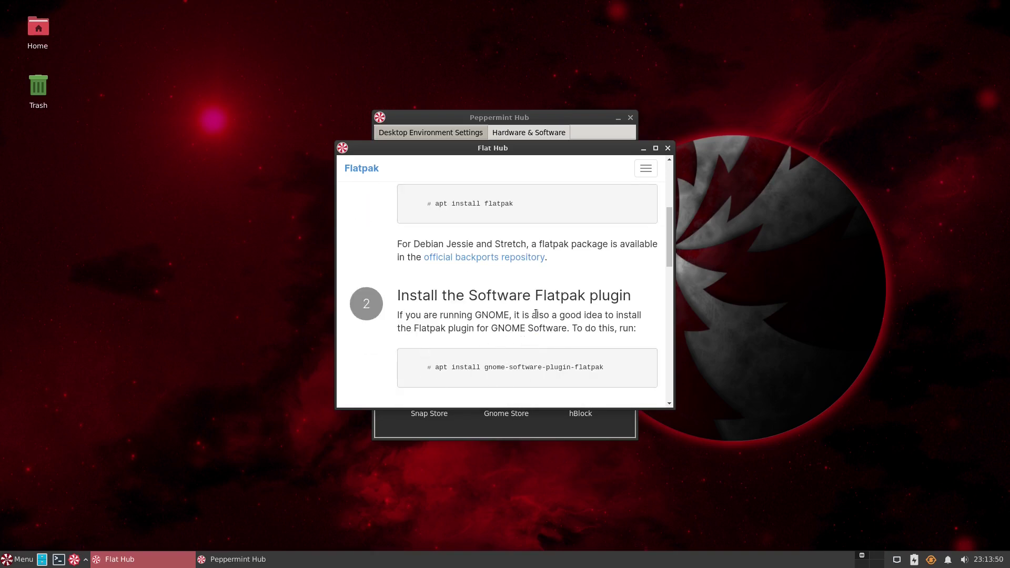
scroll(477, 316, "down", 6)
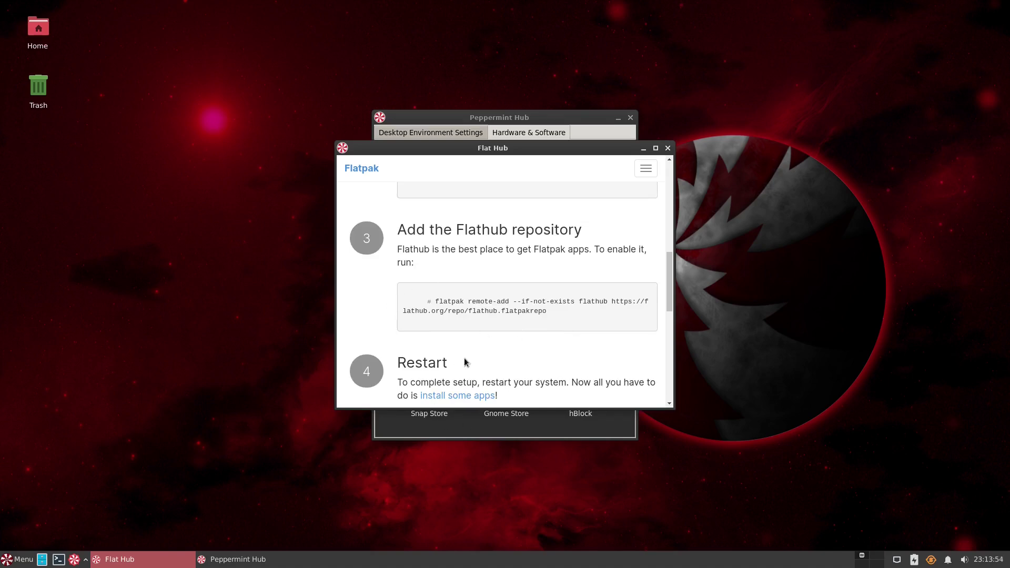
left_click(667, 148)
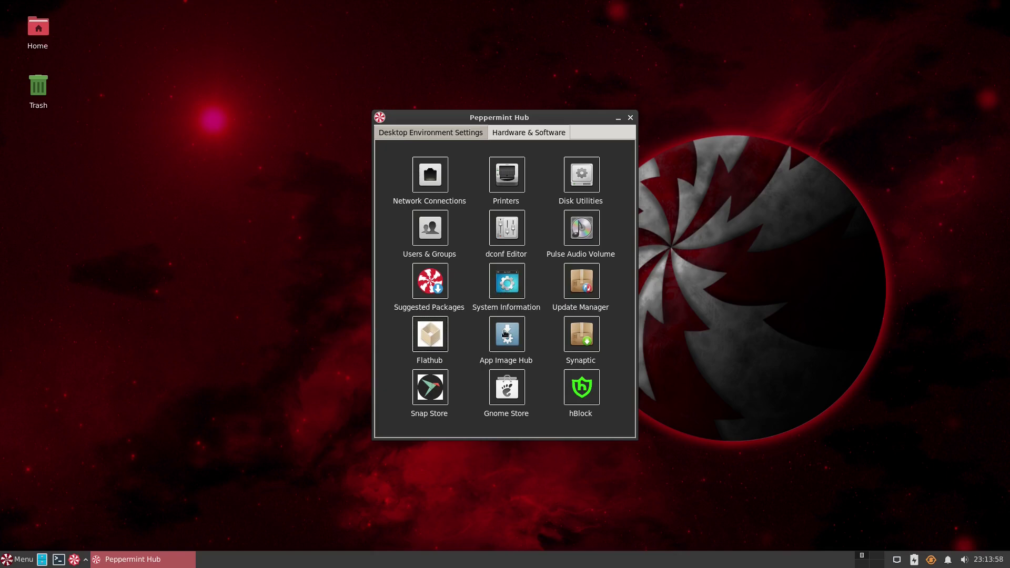
left_click(513, 344)
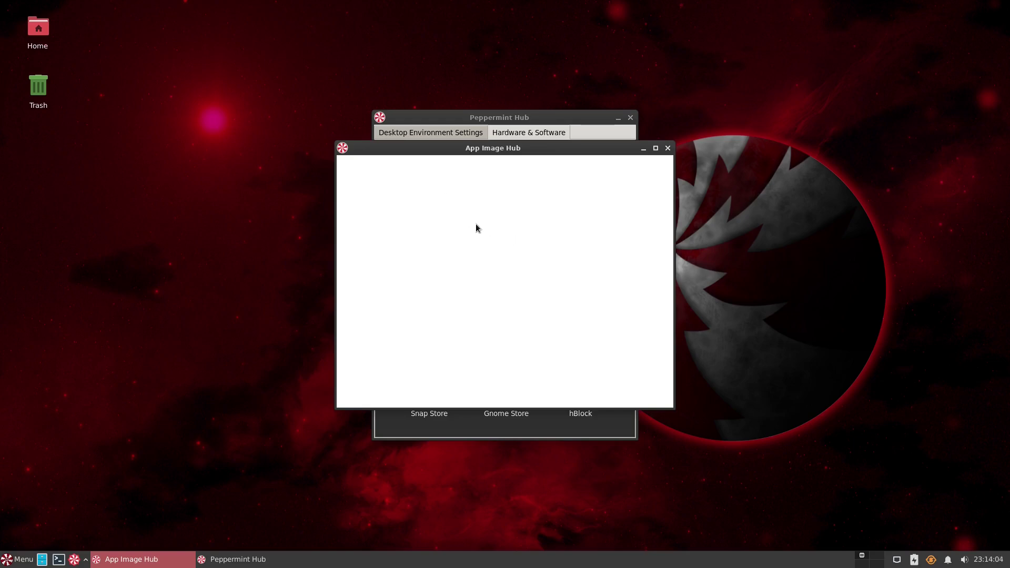
scroll(592, 301, "down", 1)
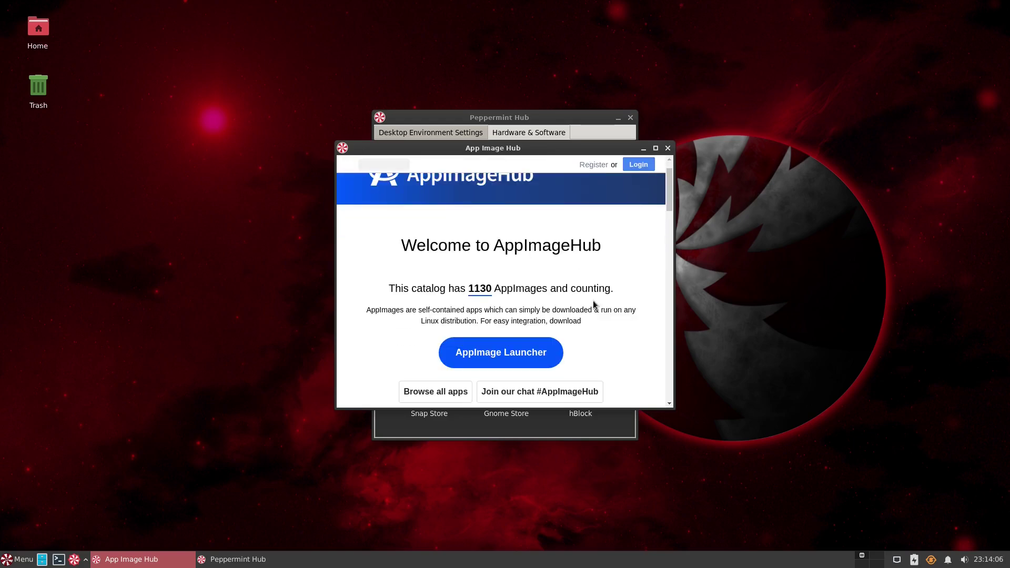
scroll(593, 300, "down", 4)
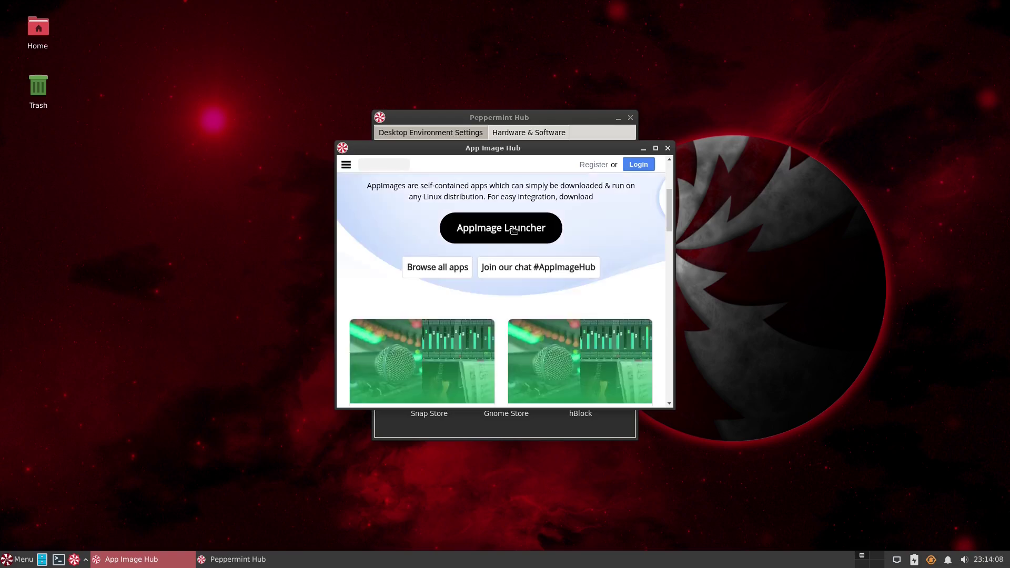
scroll(560, 259, "down", 2)
scroll(560, 259, "down", 2)
scroll(567, 273, "up", 8)
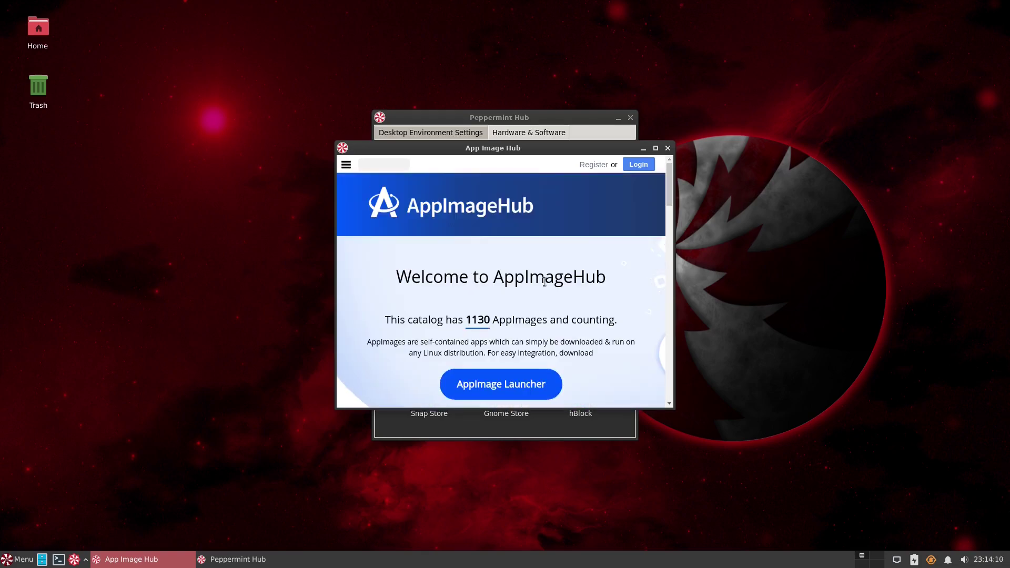
left_click(522, 382)
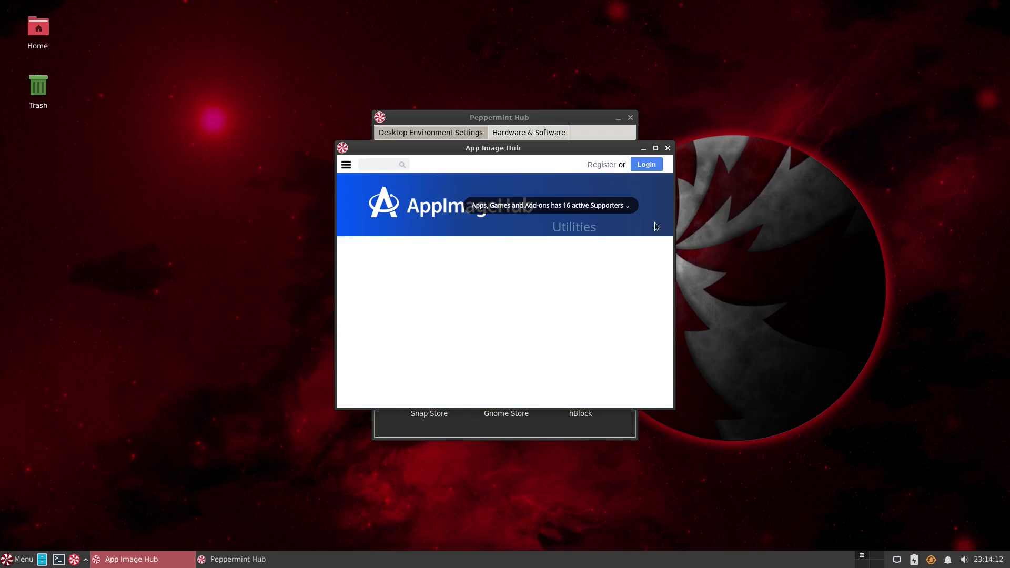
scroll(587, 347, "down", 1)
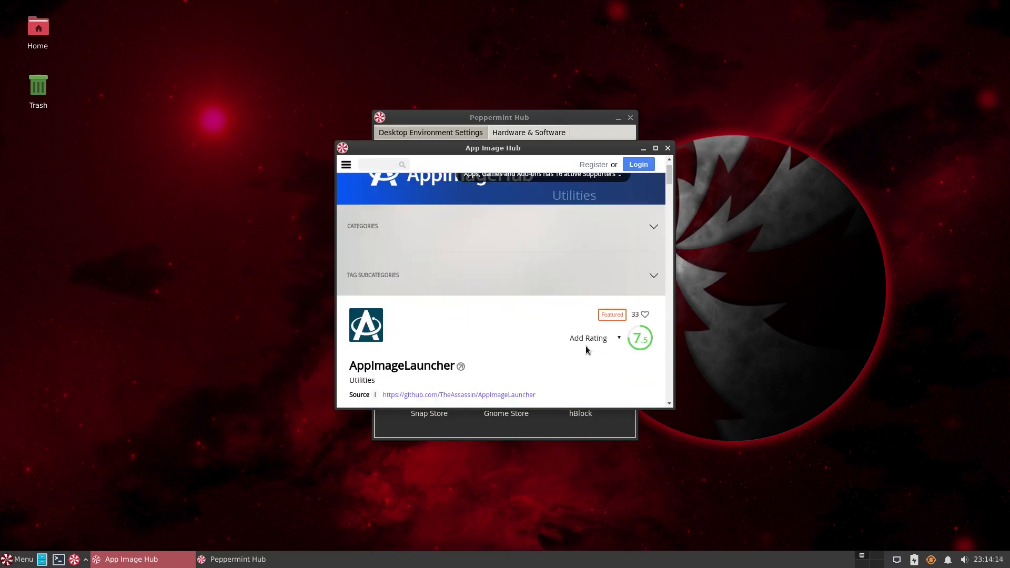
scroll(585, 345, "down", 5)
scroll(587, 329, "up", 8)
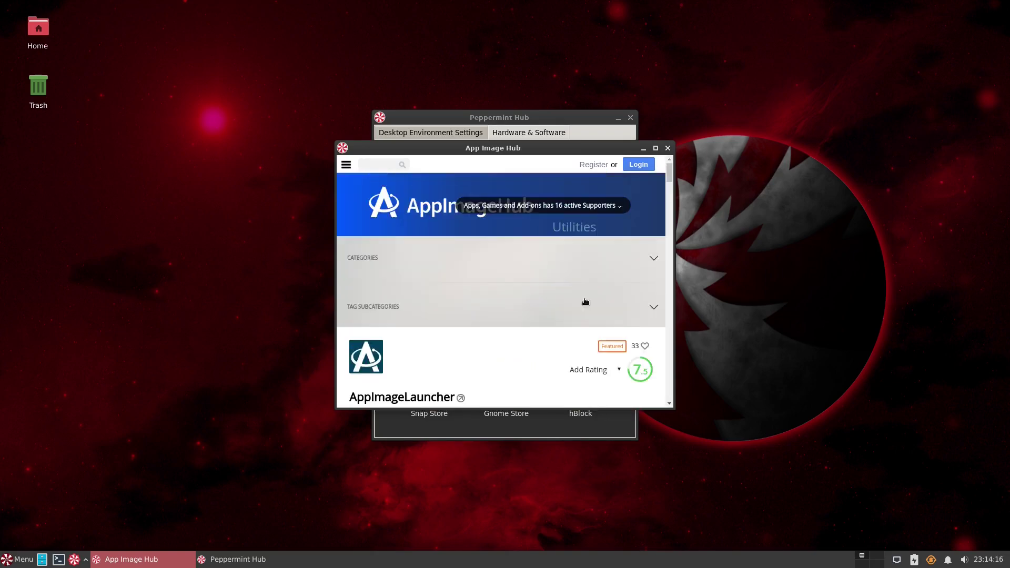
left_click(668, 148)
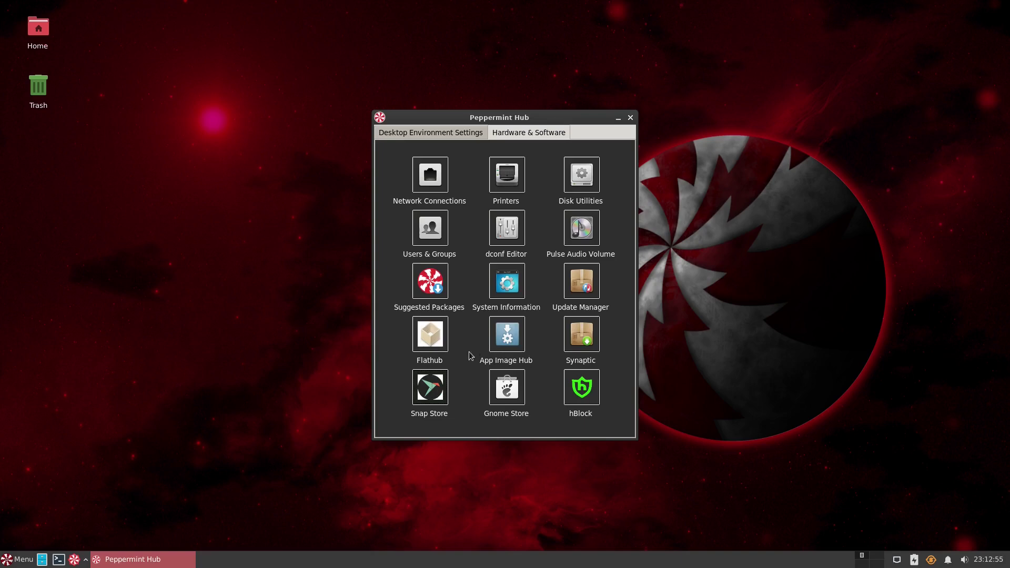
Step: Open Snapcraft's Snap Store from Peppermint Hub and save cookie settings with optional trackers disabled
left_click(430, 388)
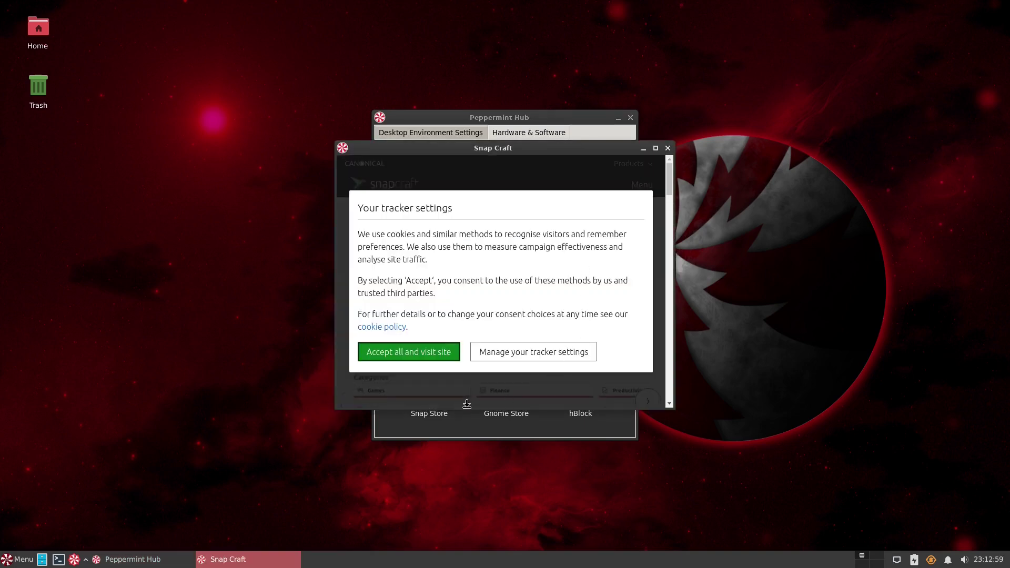
left_click(549, 354)
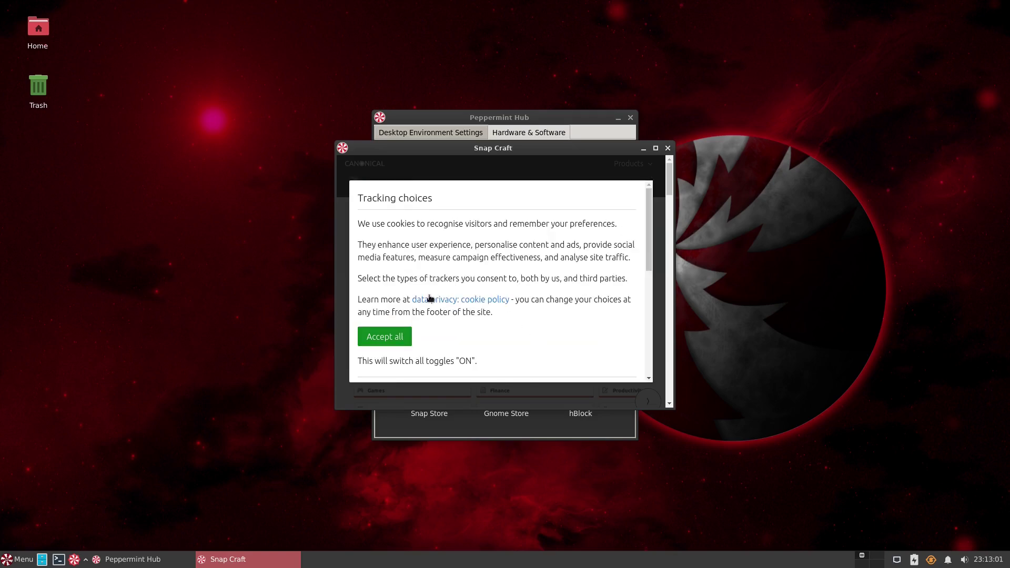
scroll(430, 298, "down", 10)
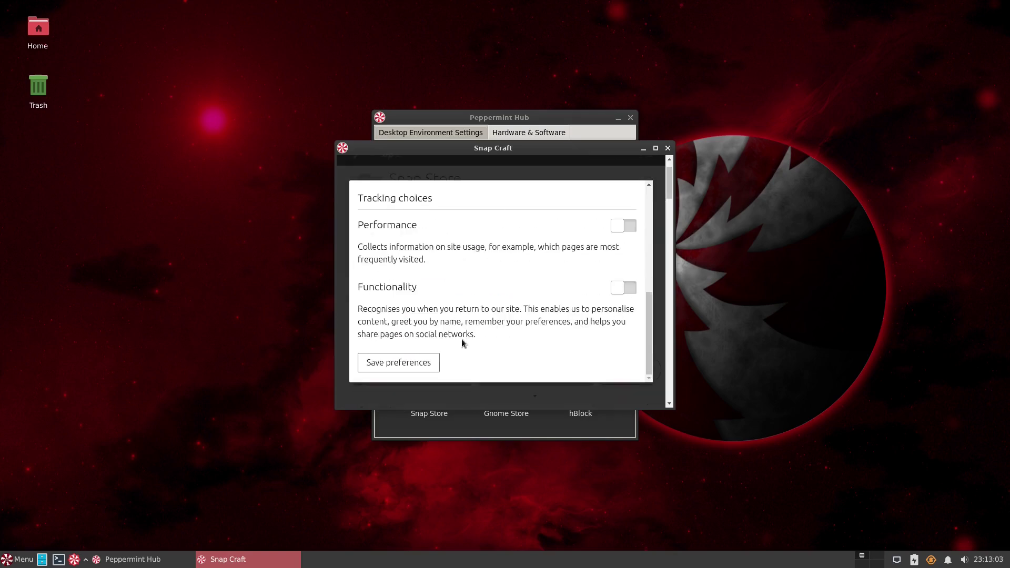
left_click(408, 363)
scroll(572, 265, "up", 1)
scroll(572, 266, "up", 2)
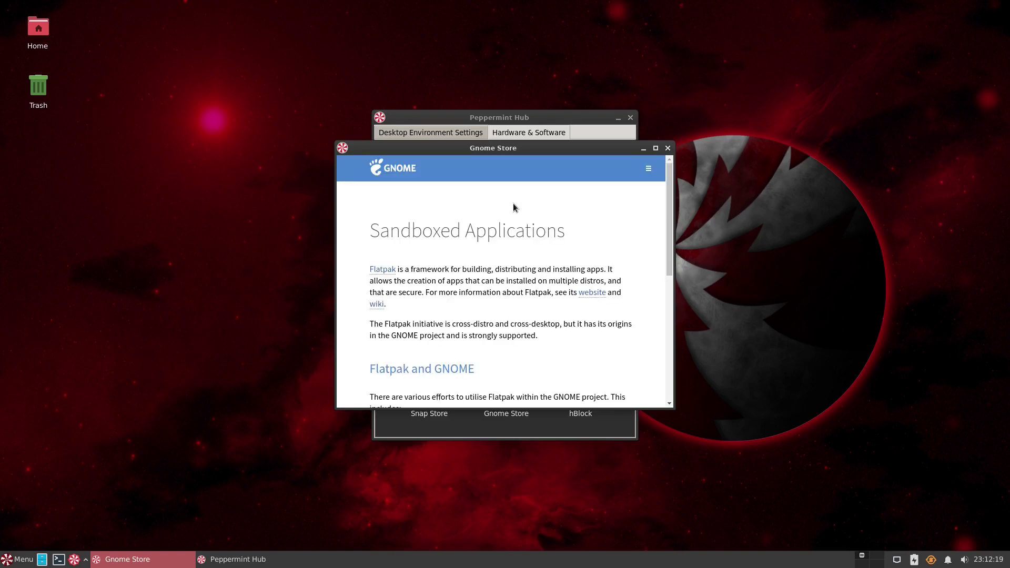
Step: Scroll the Sandboxed Applications page down to the Flatpak and GNOME section on runtimes and GNOME Software
scroll(597, 299, "down", 3)
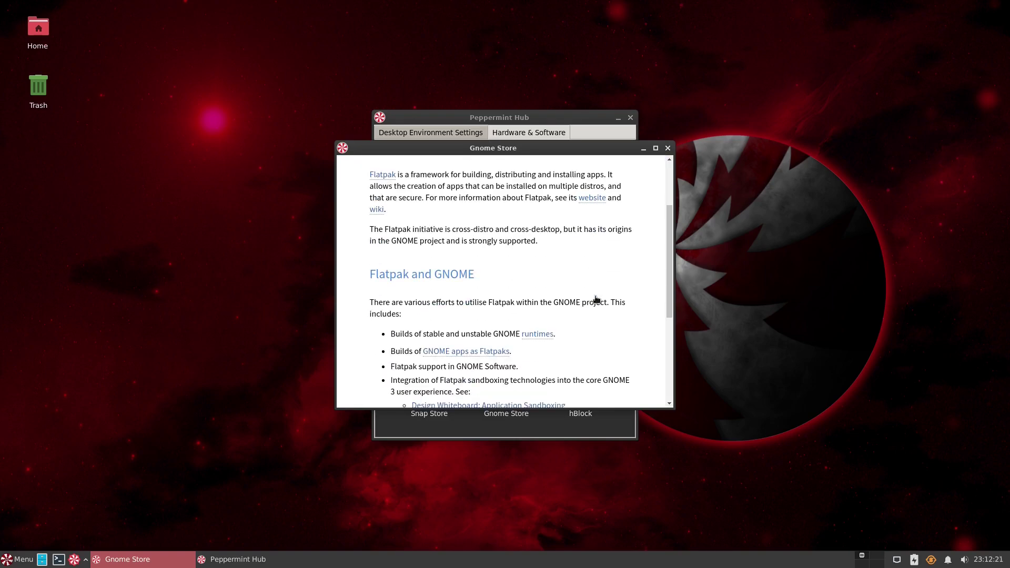
scroll(597, 299, "down", 2)
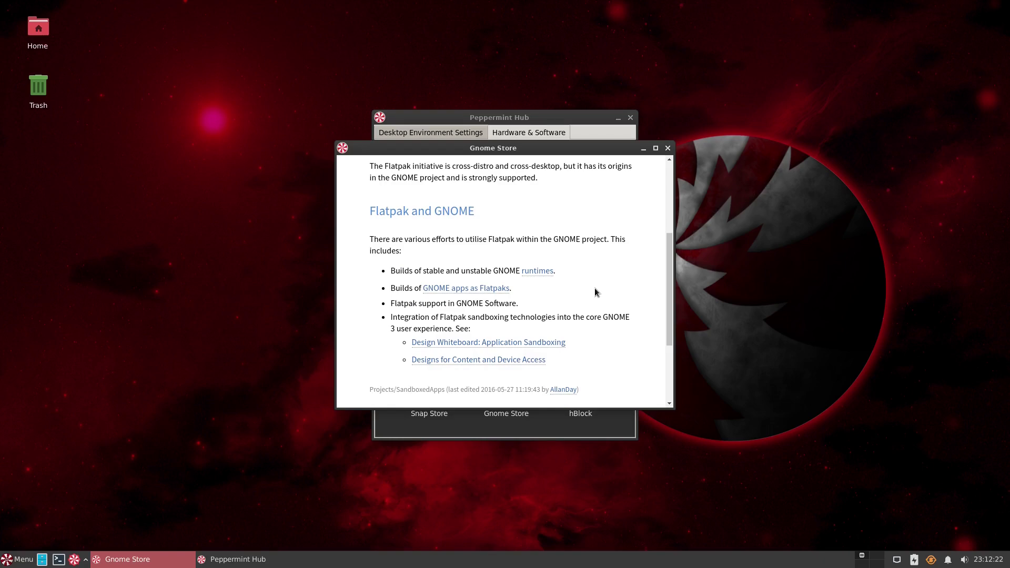